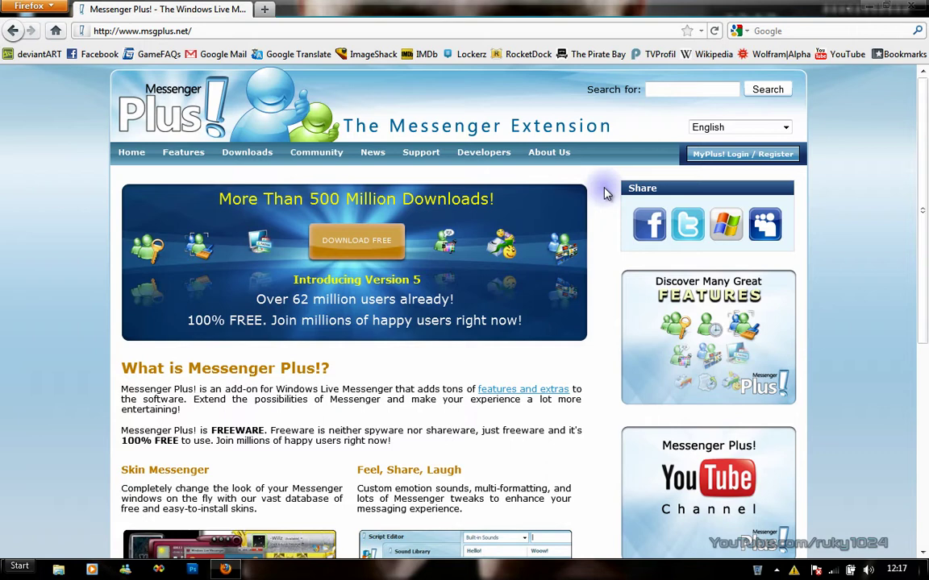
# Start the Messenger Plus! 5 download, cancel saving Setup-MsgPlus-500.exe, and close Firefox.
pyautogui.click(347, 250)
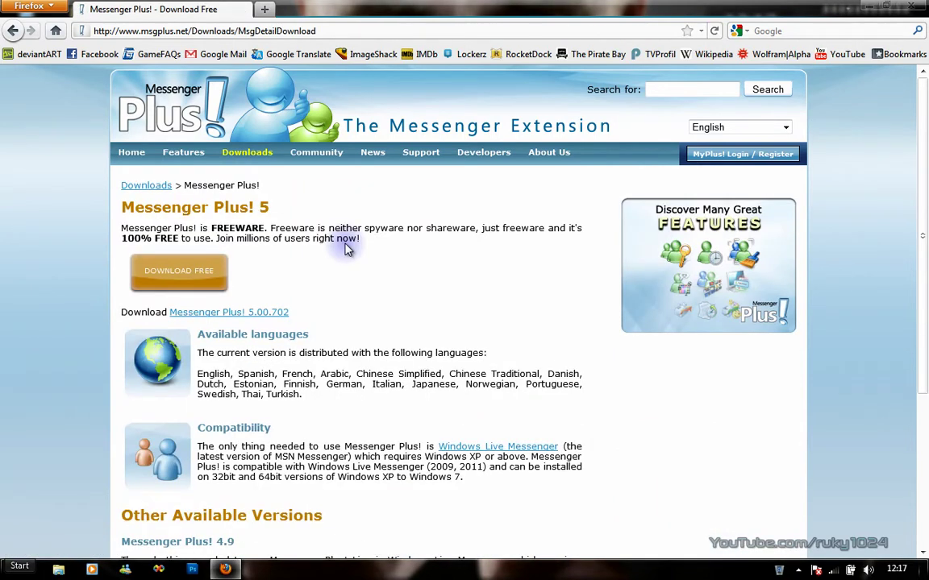
pyautogui.click(171, 275)
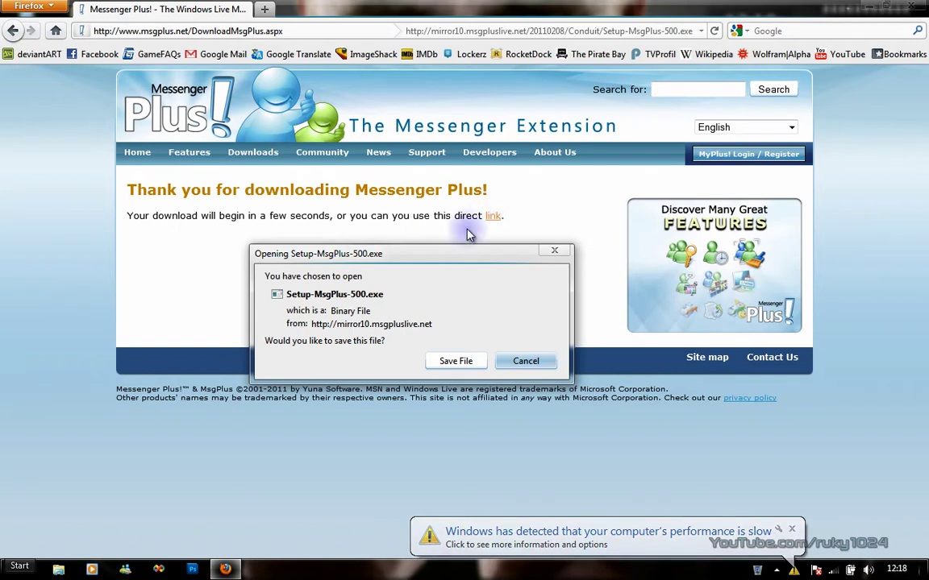
pyautogui.moveTo(427, 257); pyautogui.dragTo(415, 253)
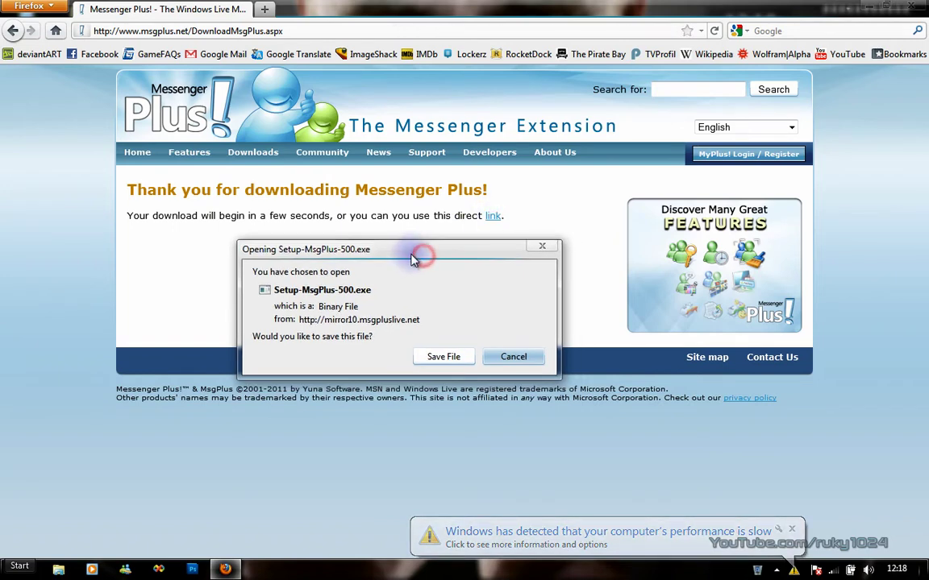
pyautogui.click(514, 357)
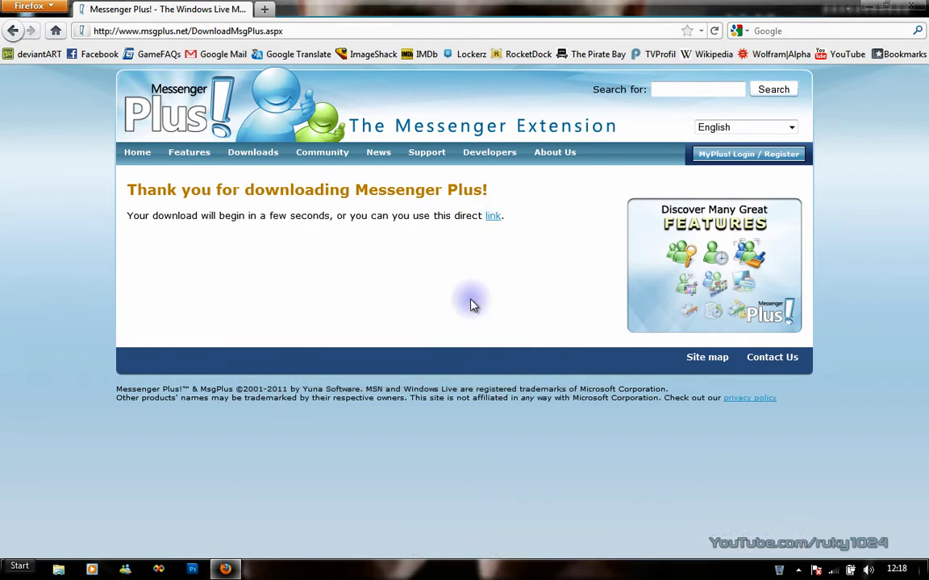
pyautogui.click(915, 5)
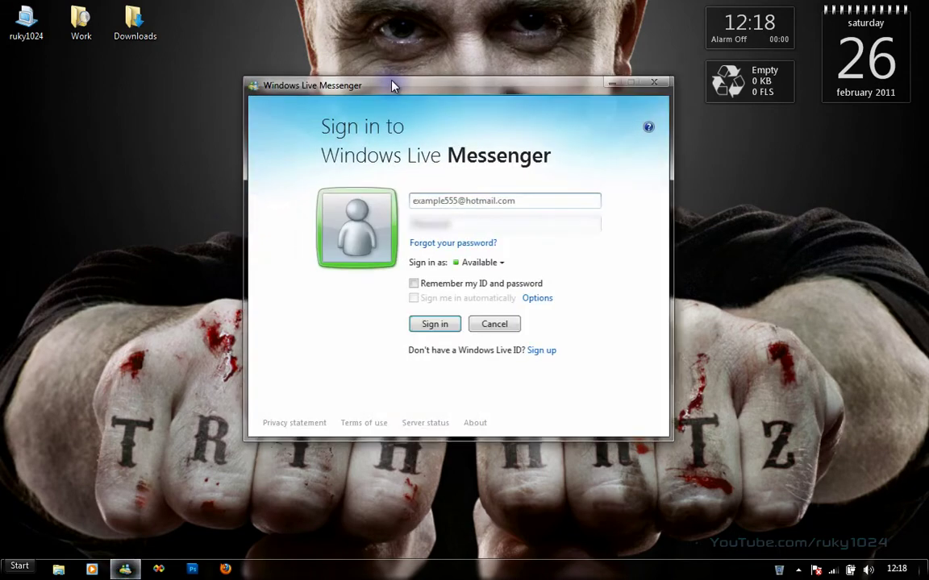
# Sign in with the account's e-mail address using the Appear offline status.
pyautogui.click(438, 201)
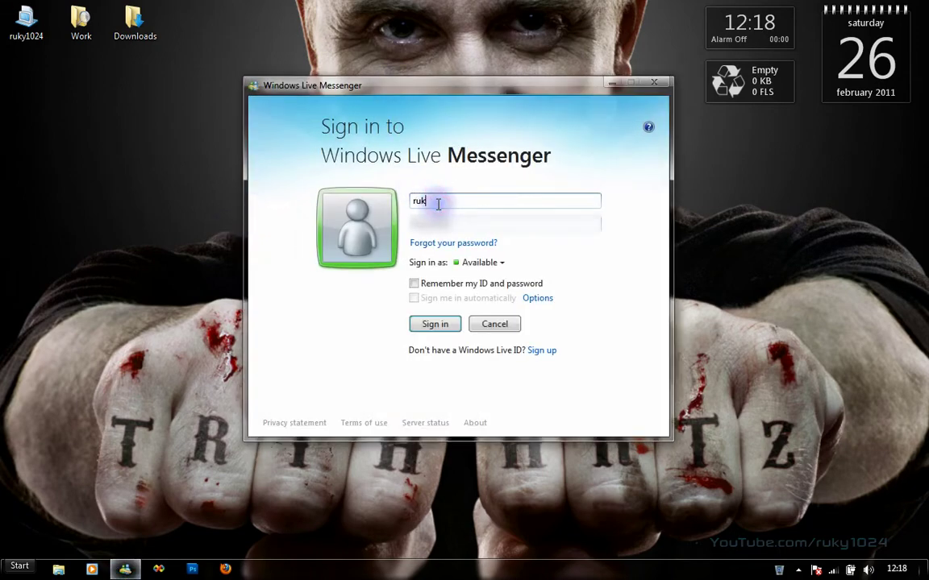
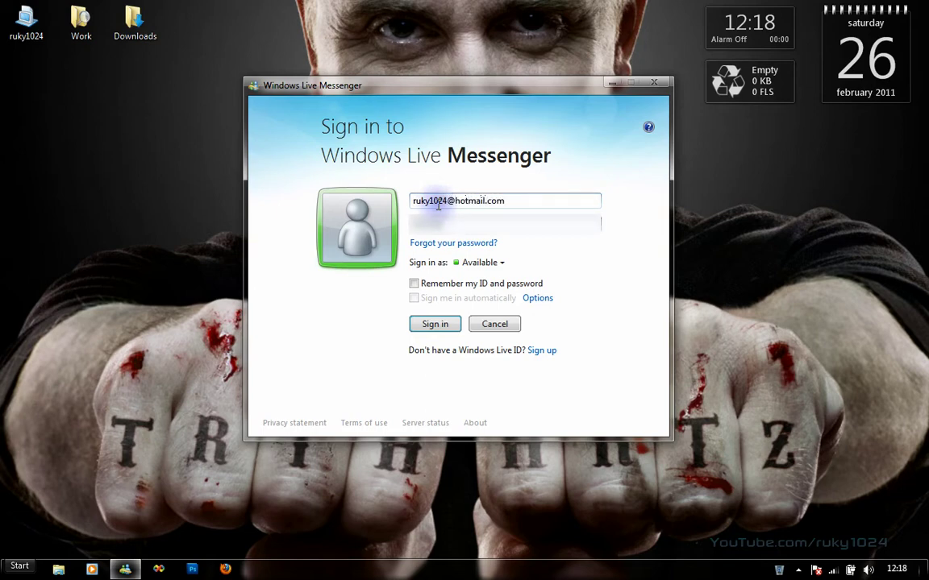
pyautogui.click(476, 262)
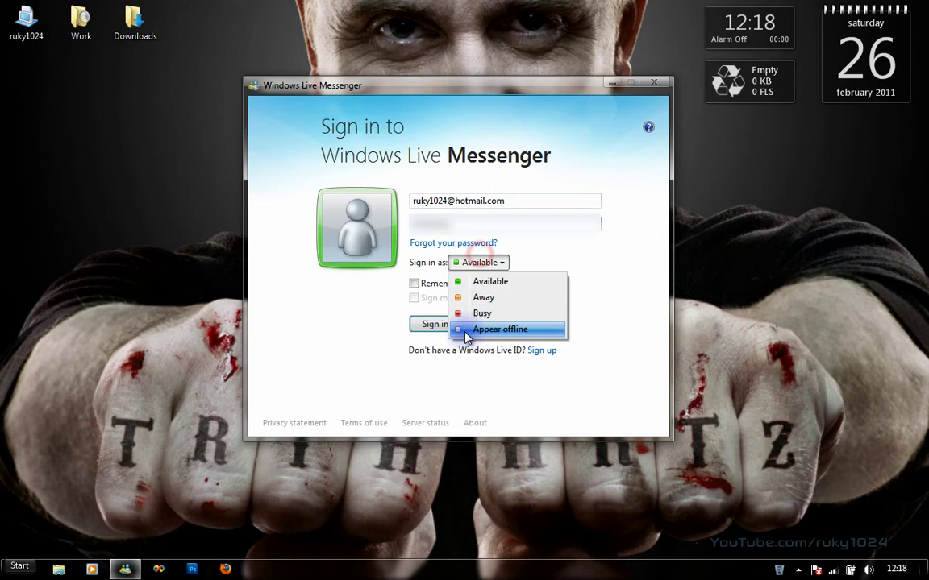
pyautogui.click(466, 328)
pyautogui.click(439, 326)
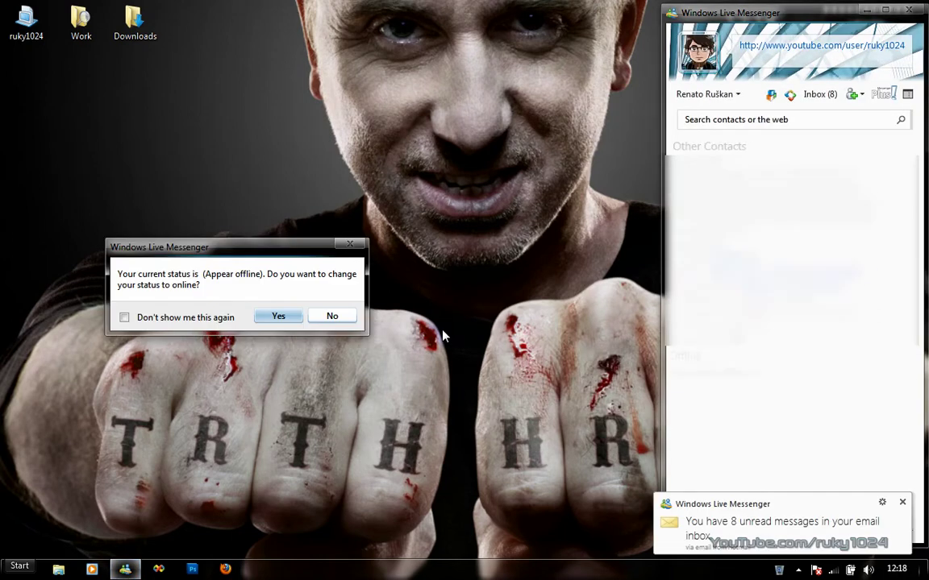
# Stay appearing offline, dismiss the unread-mail notice, and glance at the Scripts menu.
pyautogui.click(331, 316)
pyautogui.click(901, 503)
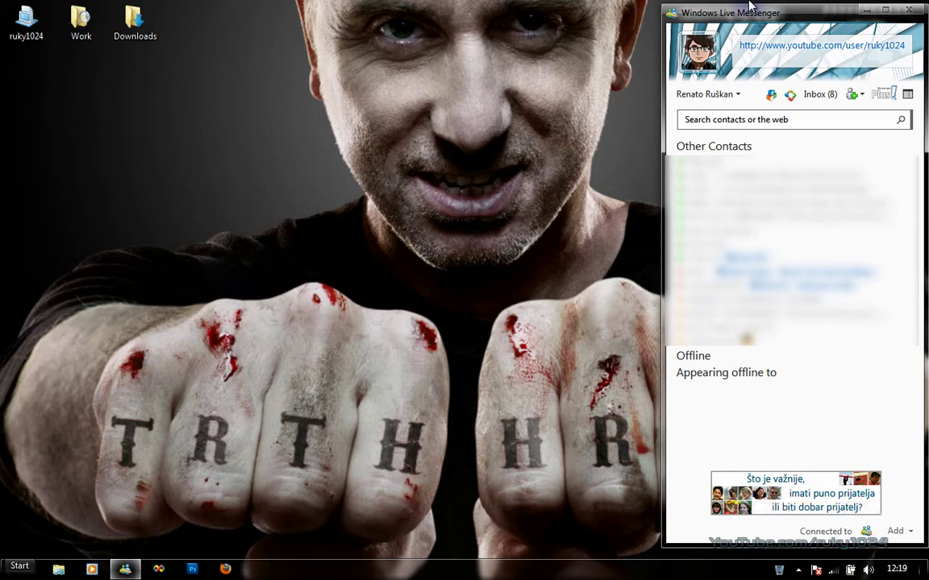
pyautogui.click(770, 98)
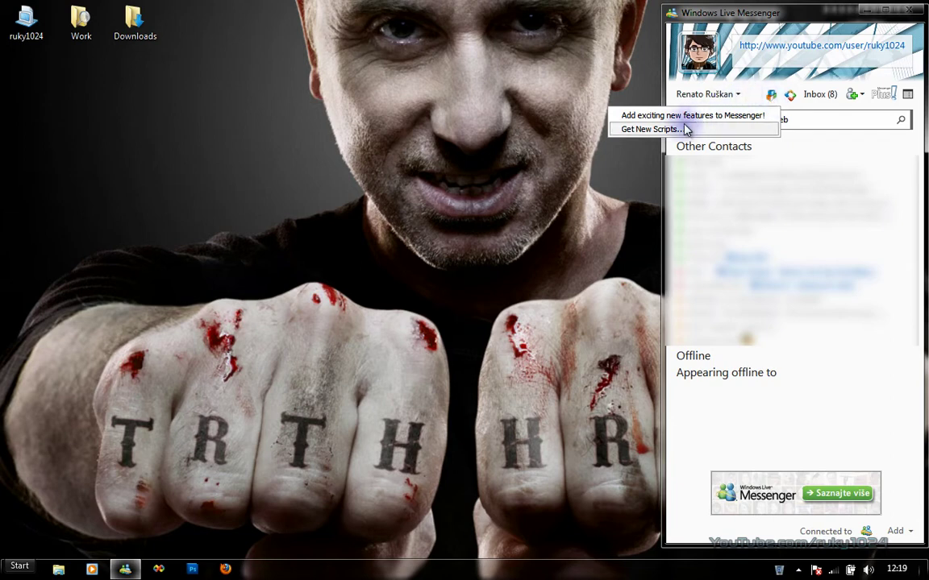
pyautogui.click(643, 150)
# Open the Best Online Games window and move it up and left.
pyautogui.click(753, 13)
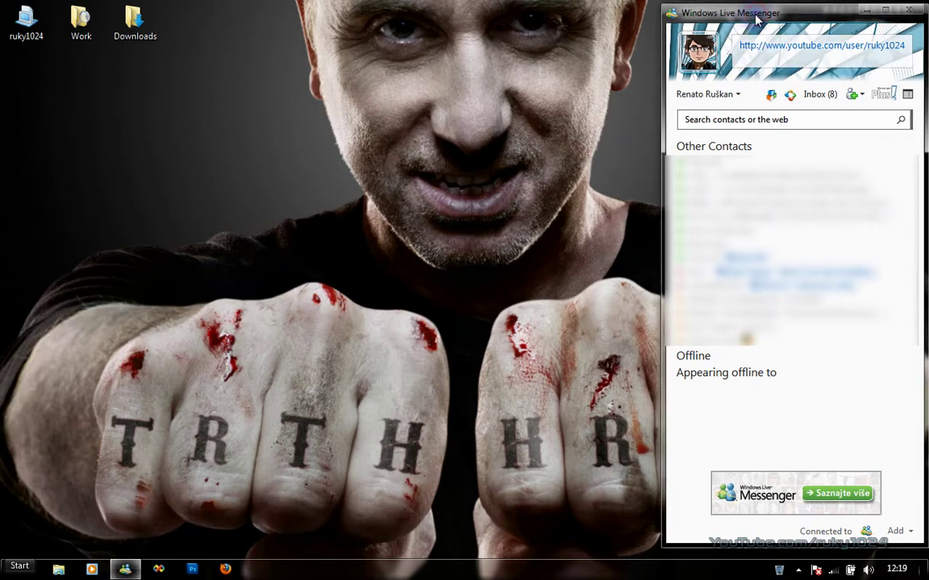
pyautogui.click(792, 96)
pyautogui.moveTo(491, 135); pyautogui.dragTo(466, 104)
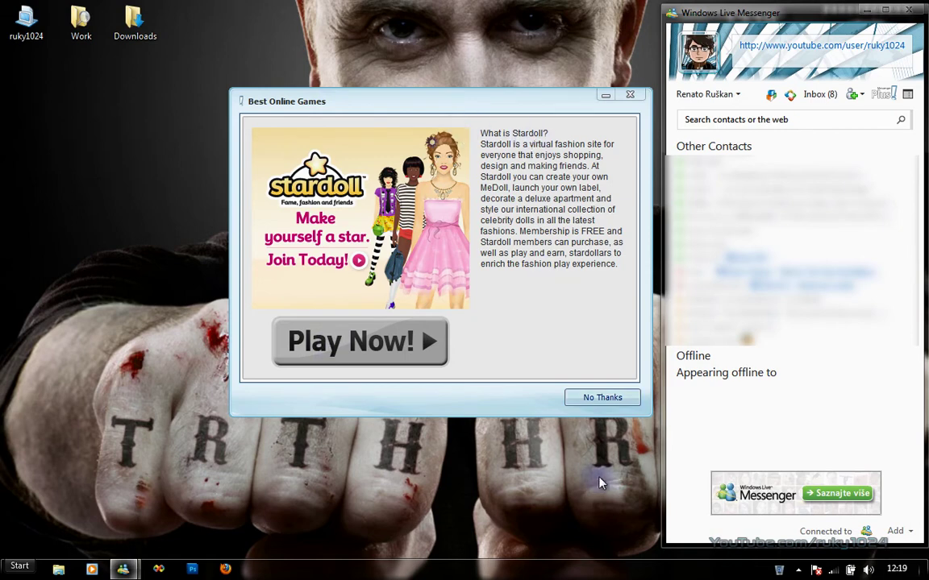
# Close Best Online Games, then open, reposition and close the Messenger Plus! Event Viewer.
pyautogui.click(632, 97)
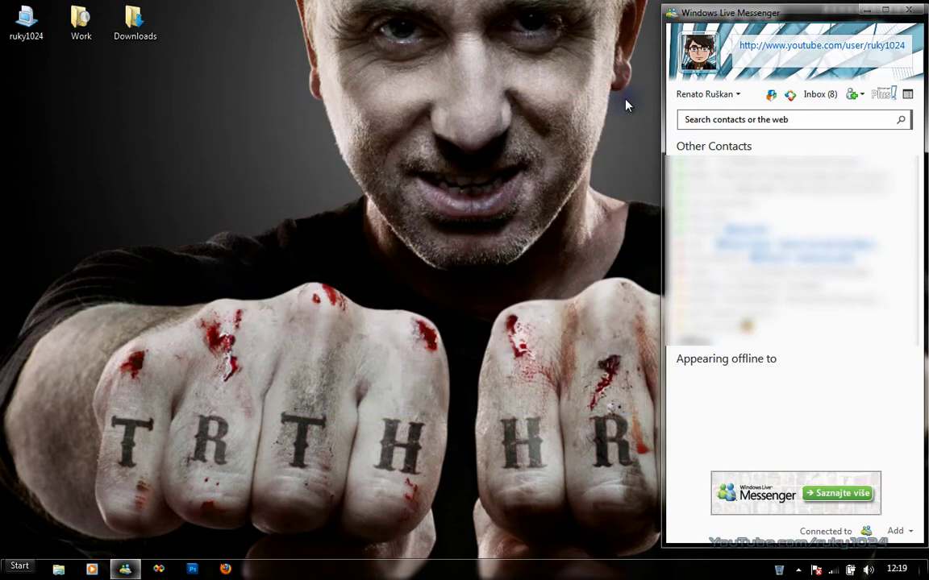
pyautogui.click(882, 96)
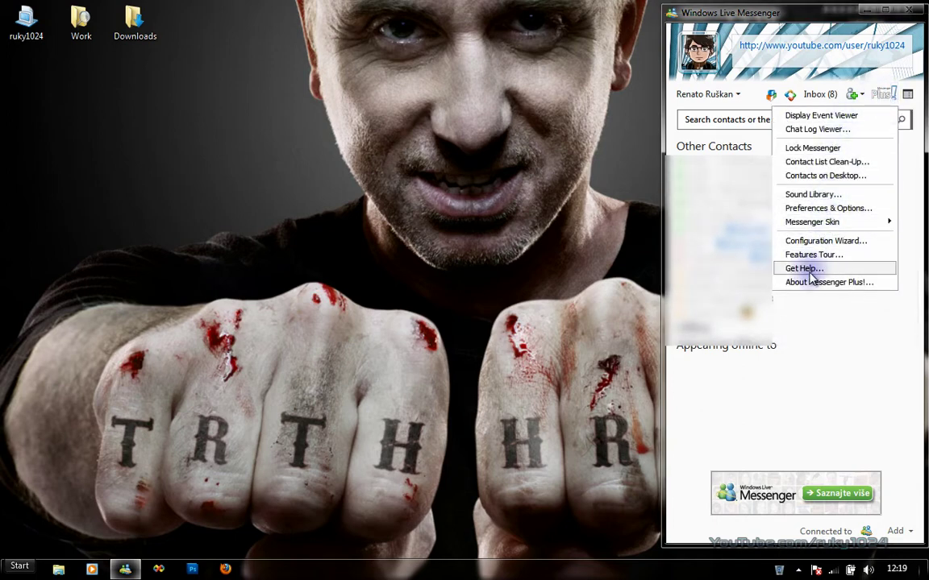
pyautogui.click(821, 119)
pyautogui.moveTo(609, 194); pyautogui.dragTo(454, 176)
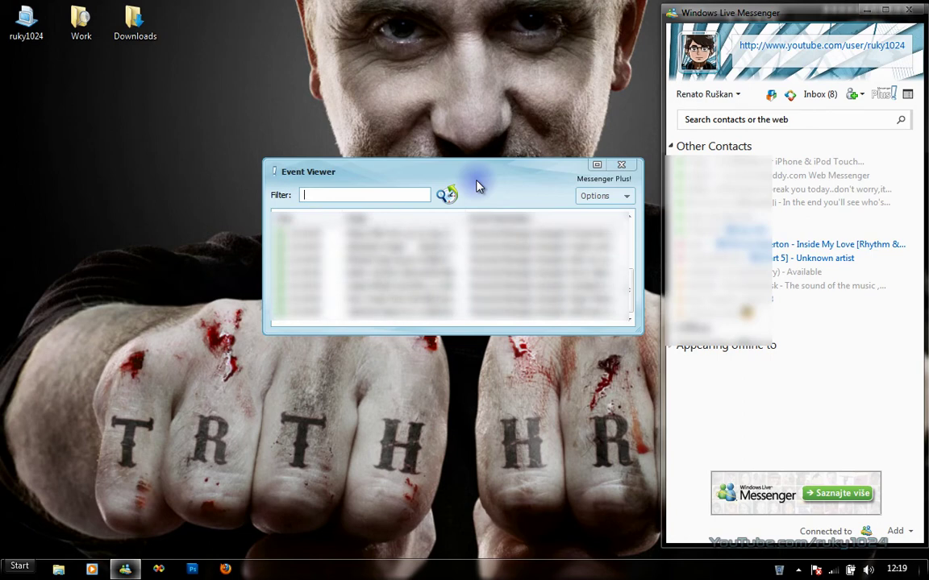
pyautogui.click(620, 167)
# Open the Chat Log Viewer from the Plus! menu and try then close Search in log(s).
pyautogui.click(884, 94)
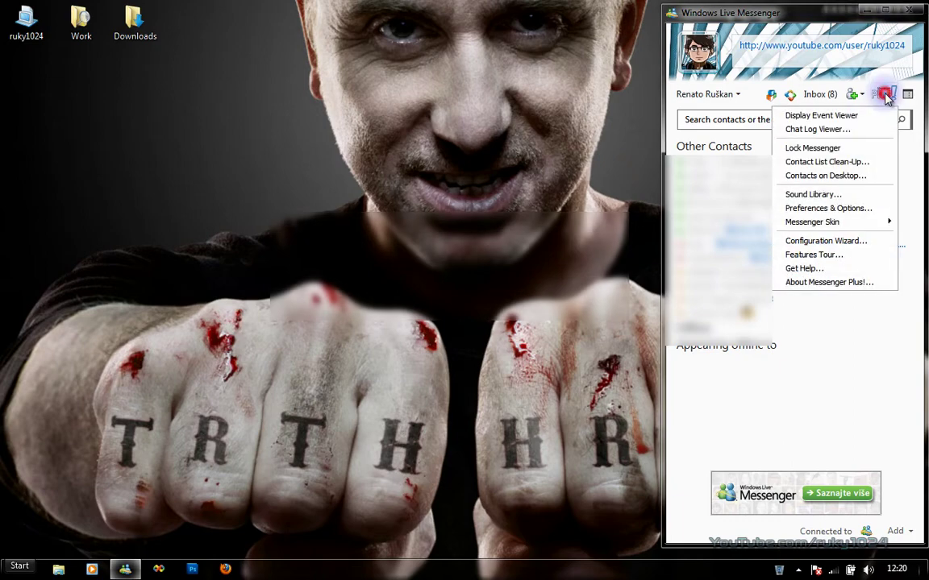
pyautogui.click(823, 129)
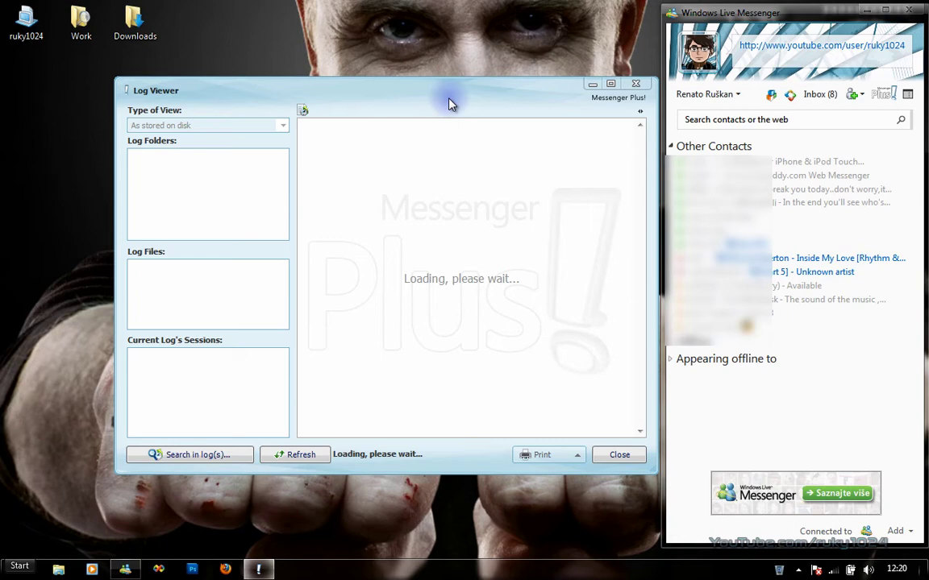
pyautogui.click(191, 456)
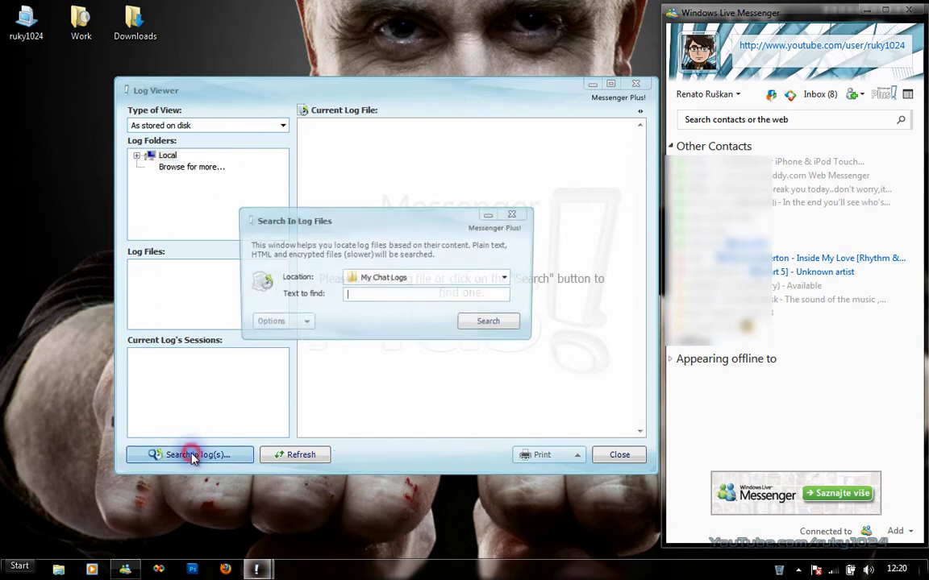
pyautogui.moveTo(379, 234); pyautogui.dragTo(452, 200)
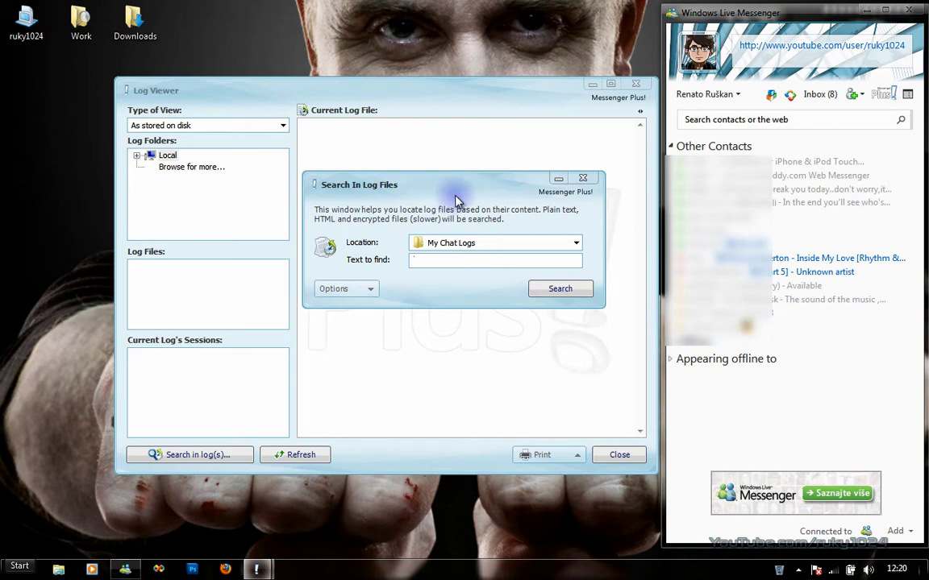
pyautogui.click(582, 179)
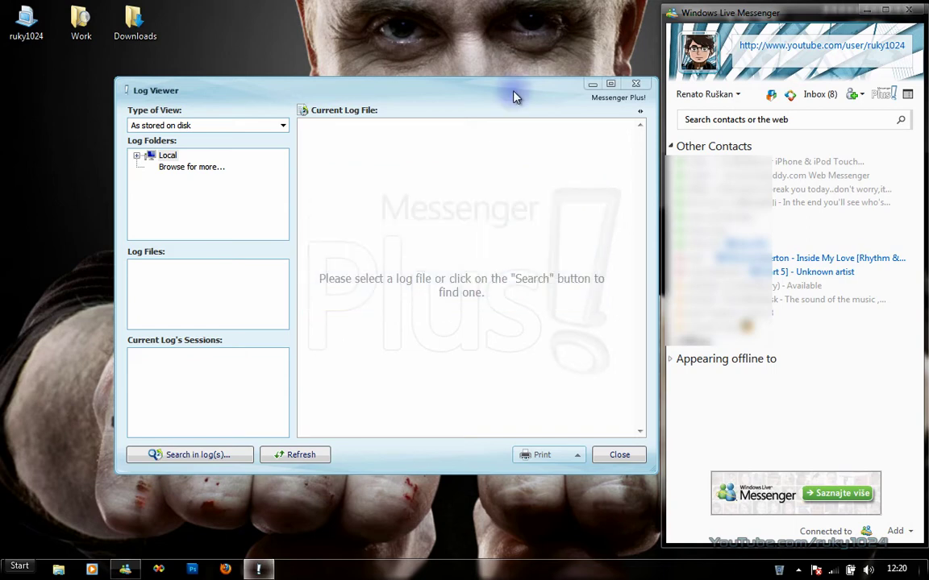
# Close the Log Viewer and open the Plus! menu, dismissing and reopening it once.
pyautogui.click(636, 83)
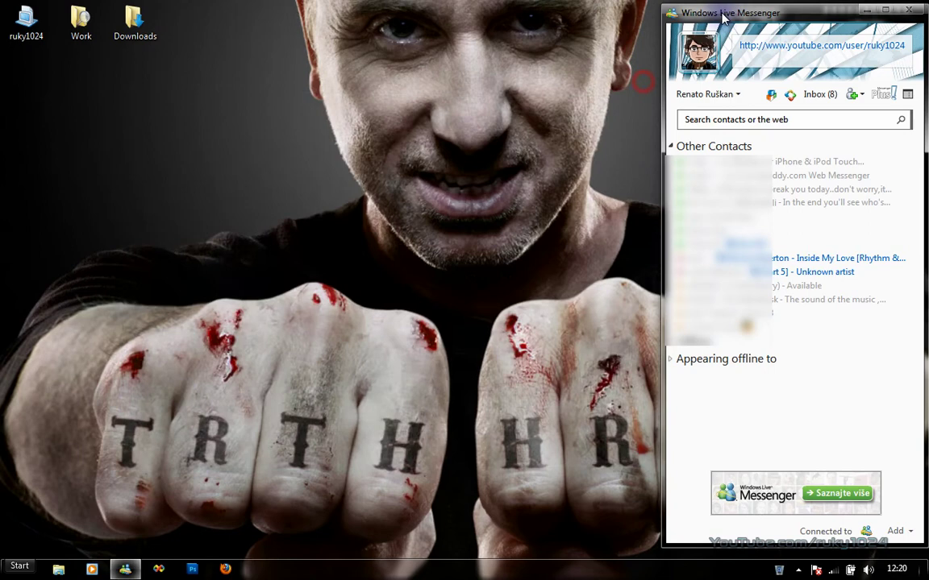
pyautogui.click(884, 94)
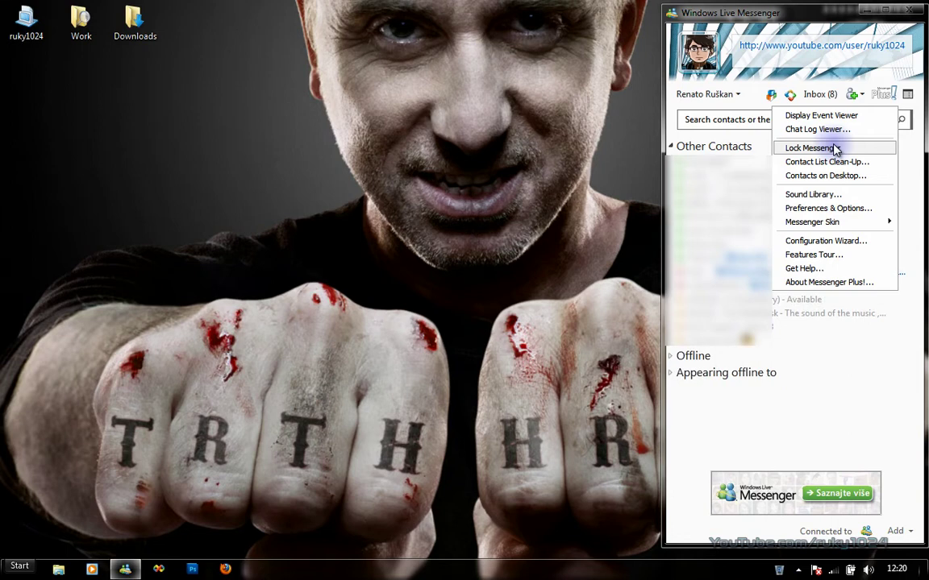
pyautogui.click(783, 18)
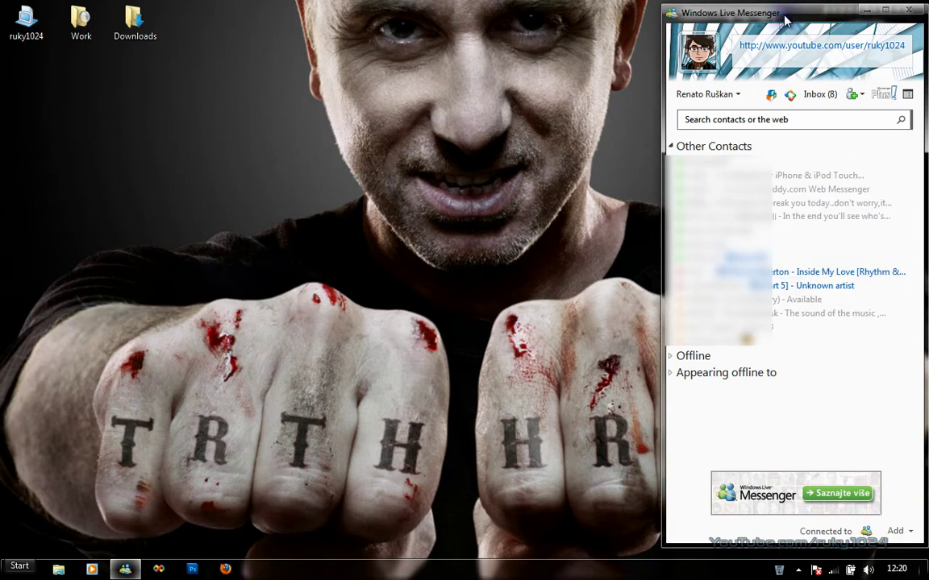
pyautogui.click(883, 94)
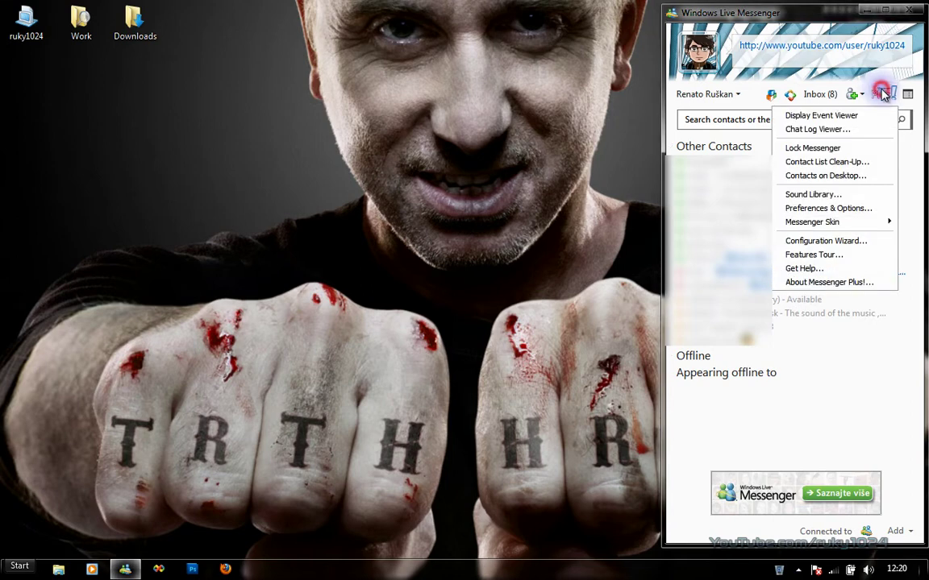
# Open the Contact List Clean-Up tool, move it aside, and close it.
pyautogui.click(827, 162)
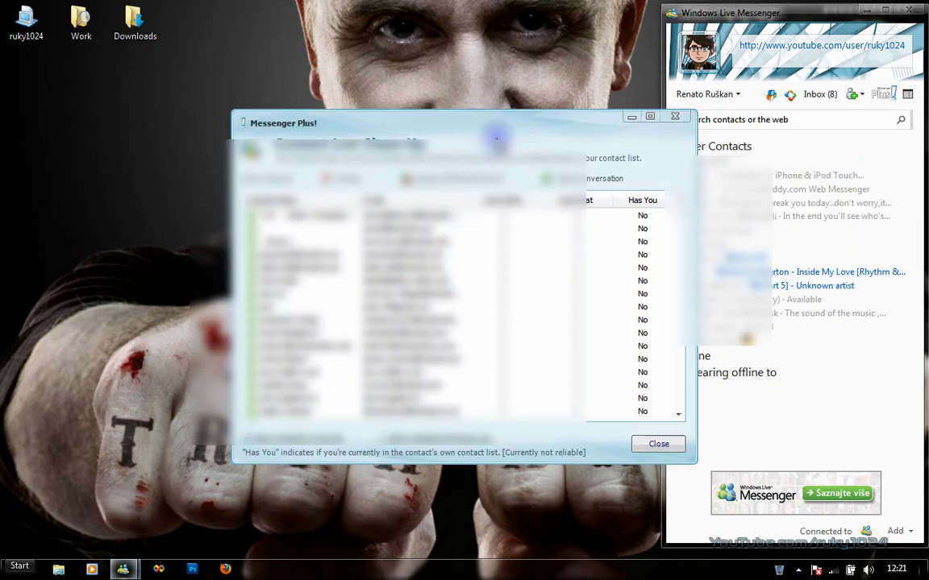
pyautogui.moveTo(497, 140); pyautogui.dragTo(445, 76)
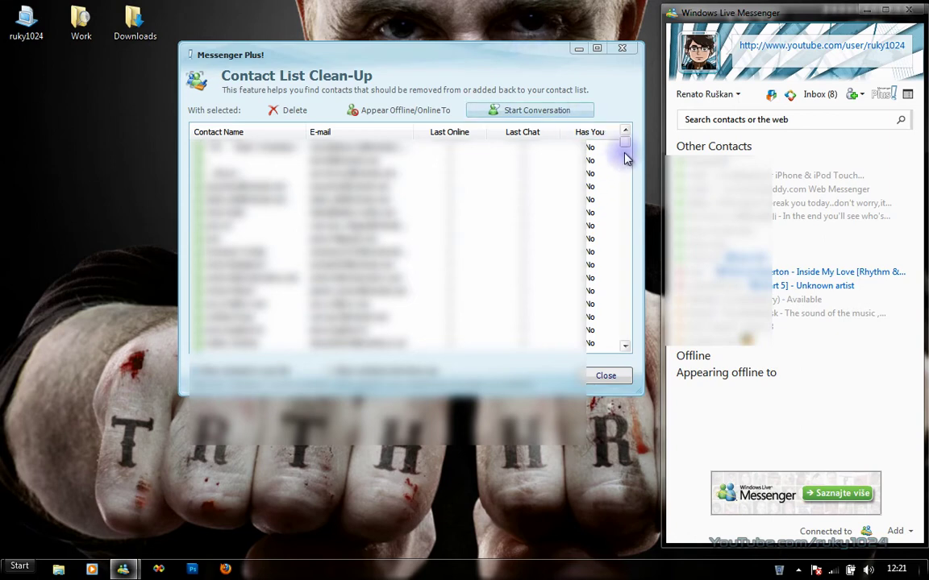
pyautogui.moveTo(624, 144)
pyautogui.mouseDown()
pyautogui.moveTo(628, 233)
pyautogui.moveTo(649, 155)
pyautogui.mouseUp()
pyautogui.click(622, 49)
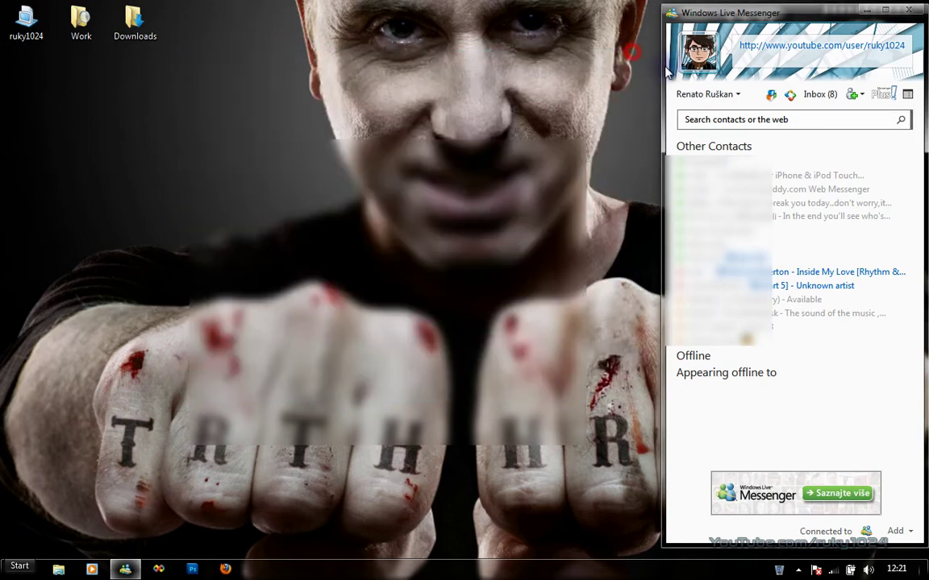
# Open the Contacts On Desktop settings from the Plus! menu, move them aside, then close them.
pyautogui.click(879, 96)
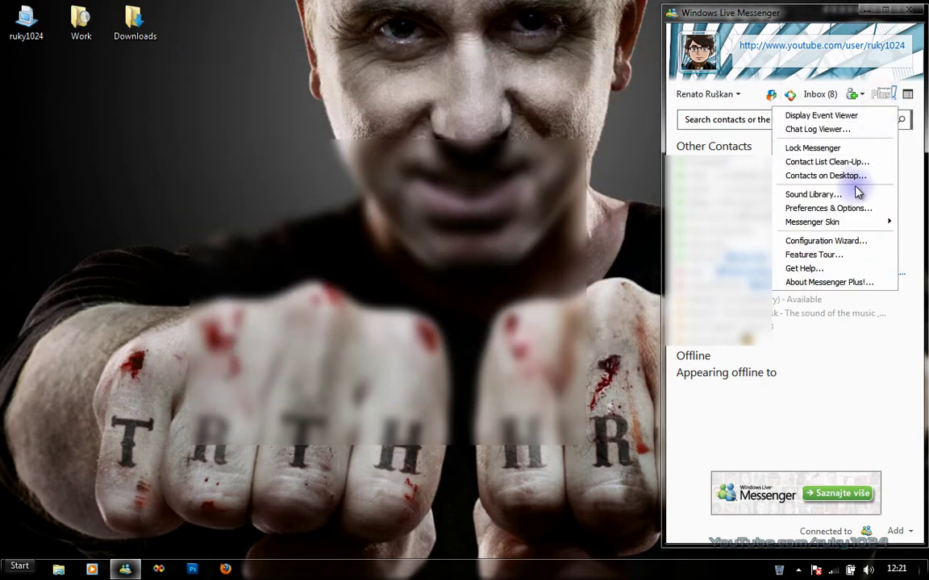
pyautogui.click(818, 177)
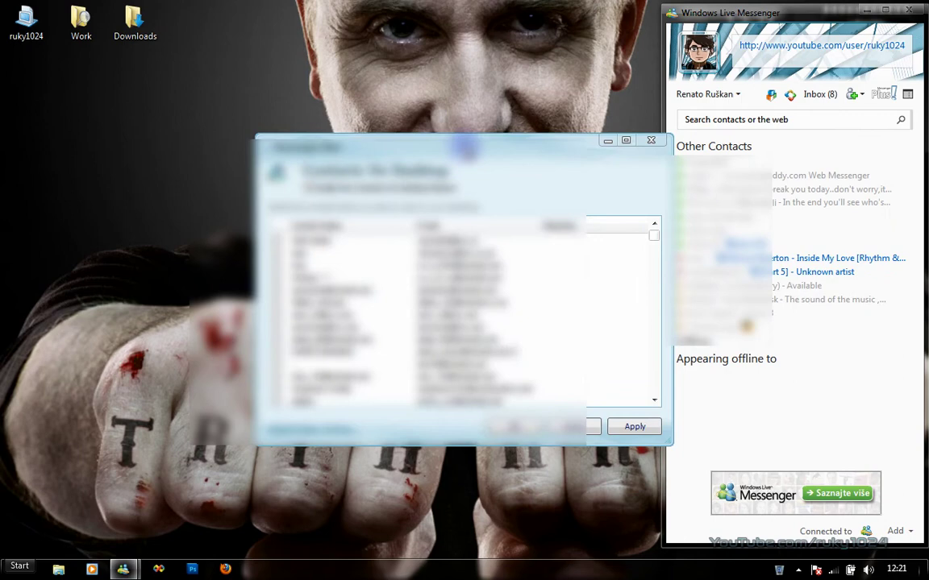
pyautogui.moveTo(464, 147); pyautogui.dragTo(431, 75)
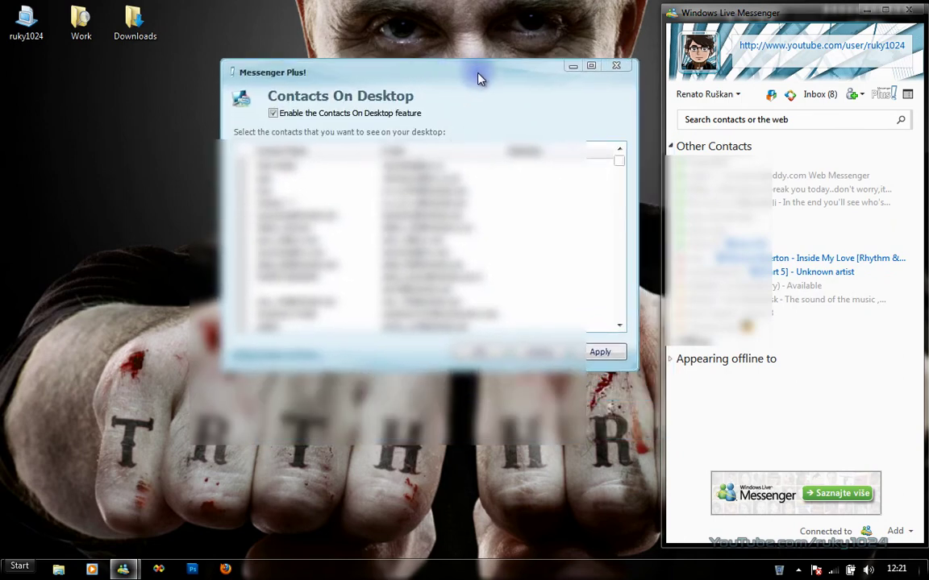
pyautogui.click(616, 66)
pyautogui.click(878, 96)
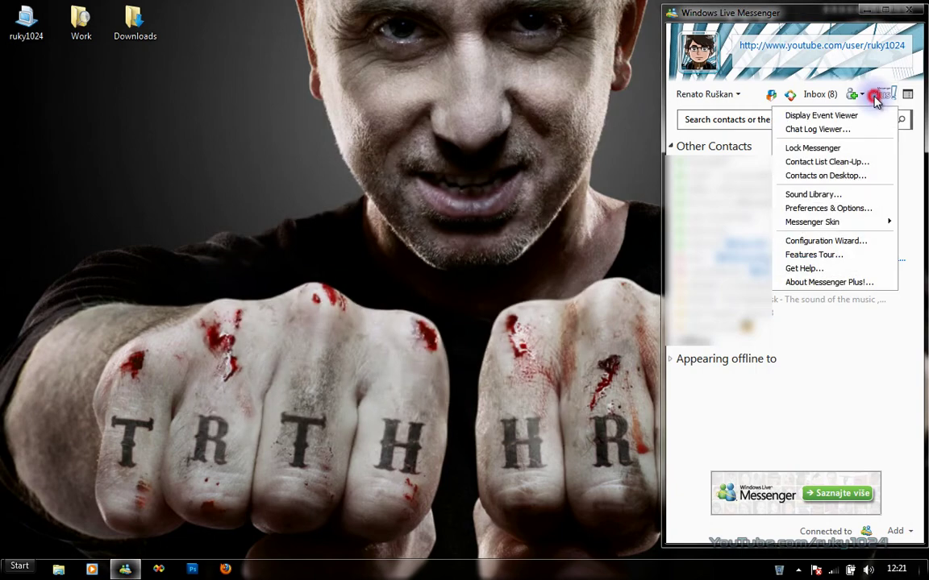
pyautogui.click(804, 195)
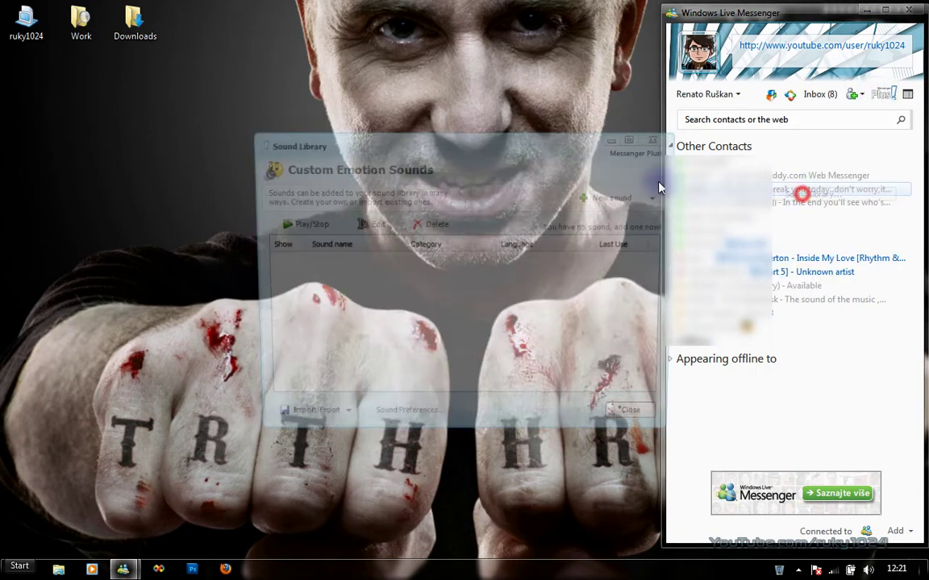
pyautogui.click(519, 140)
pyautogui.moveTo(503, 129); pyautogui.dragTo(485, 108)
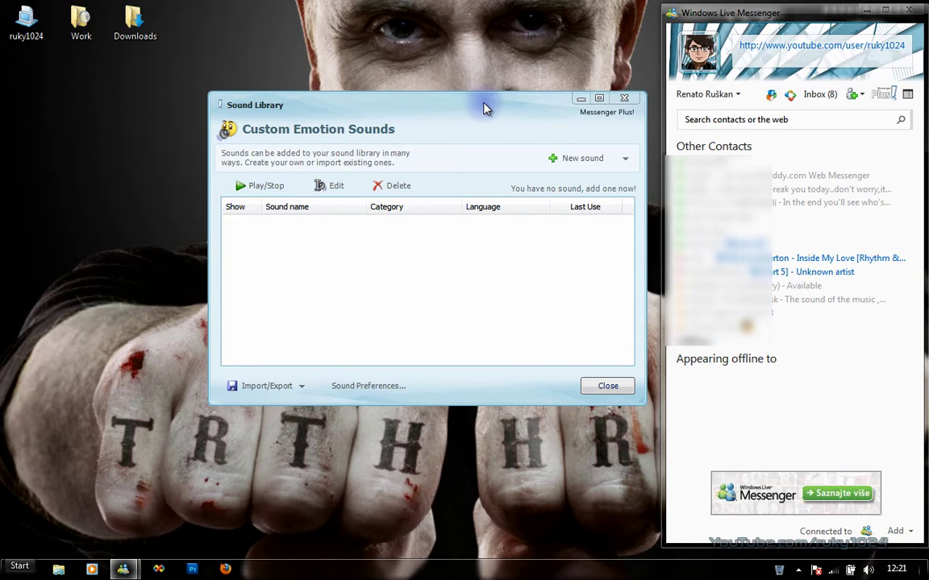
pyautogui.click(625, 163)
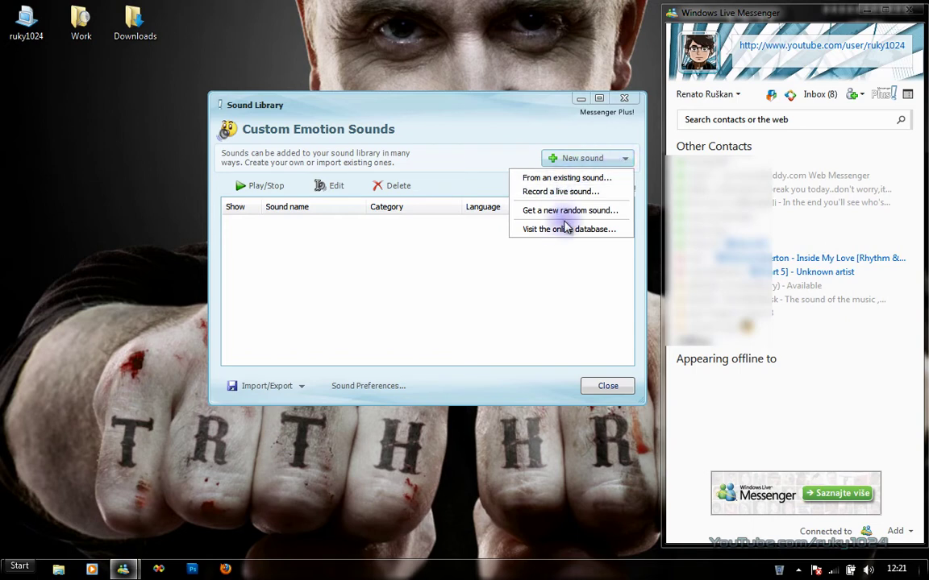
pyautogui.click(510, 119)
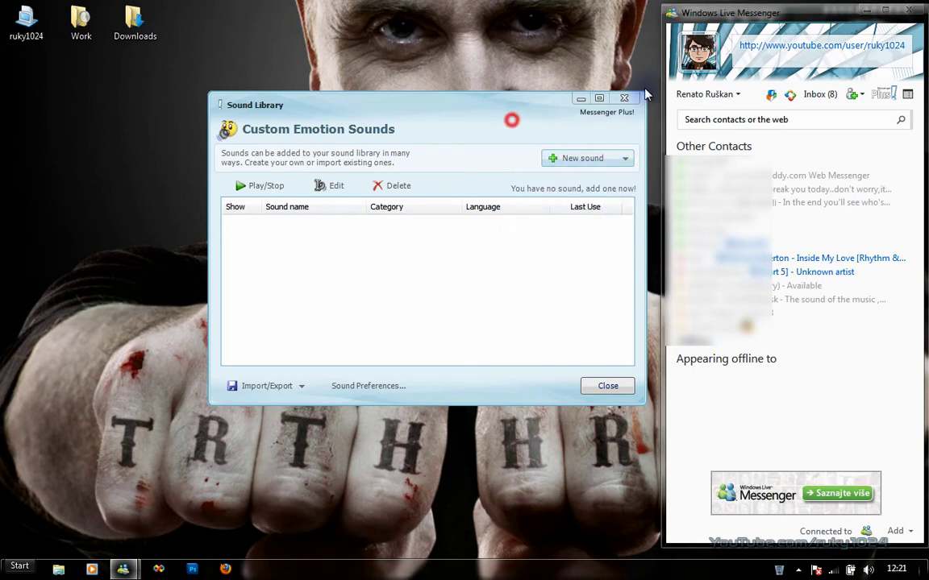
pyautogui.click(618, 99)
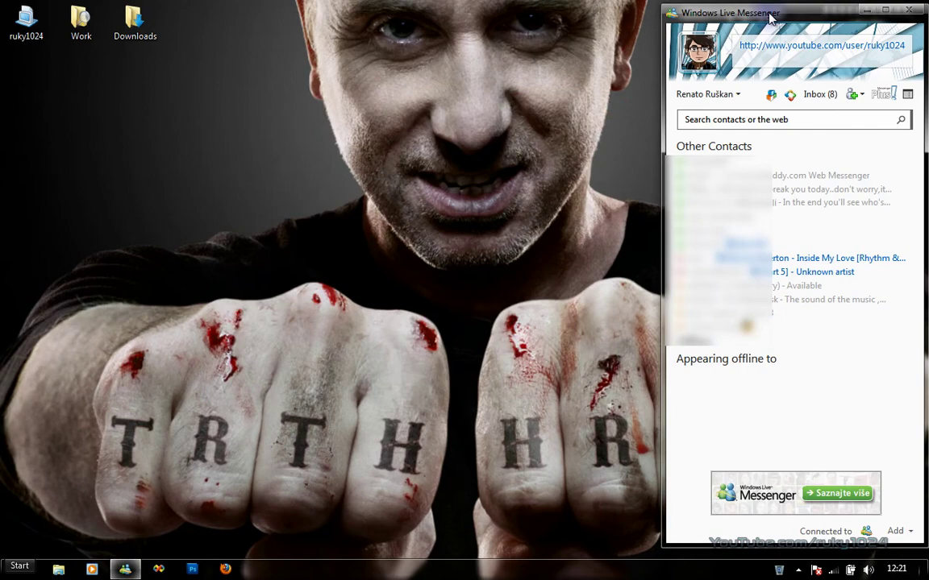
# Open Plus! Preferences & Options, reposition it, and view the Language page and home overview.
pyautogui.click(884, 93)
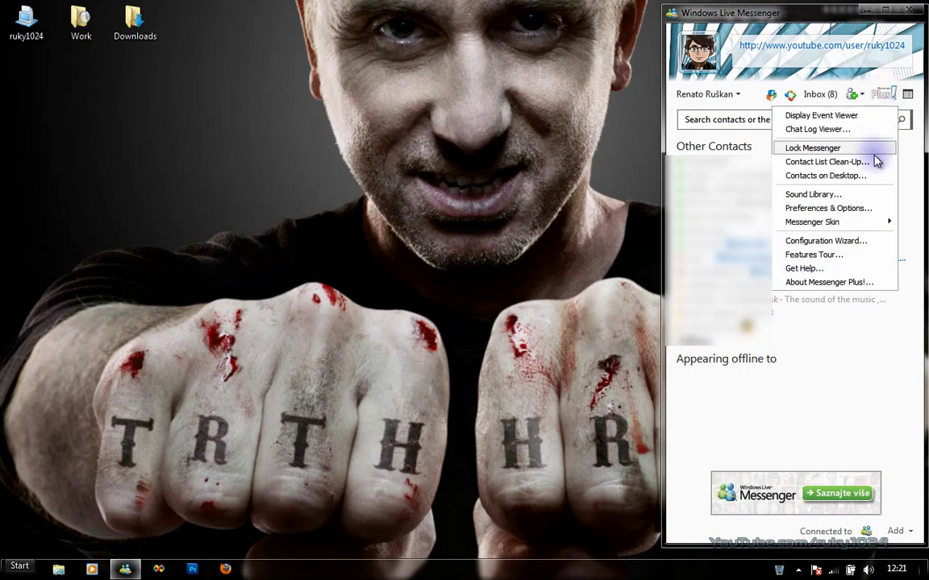
pyautogui.click(843, 211)
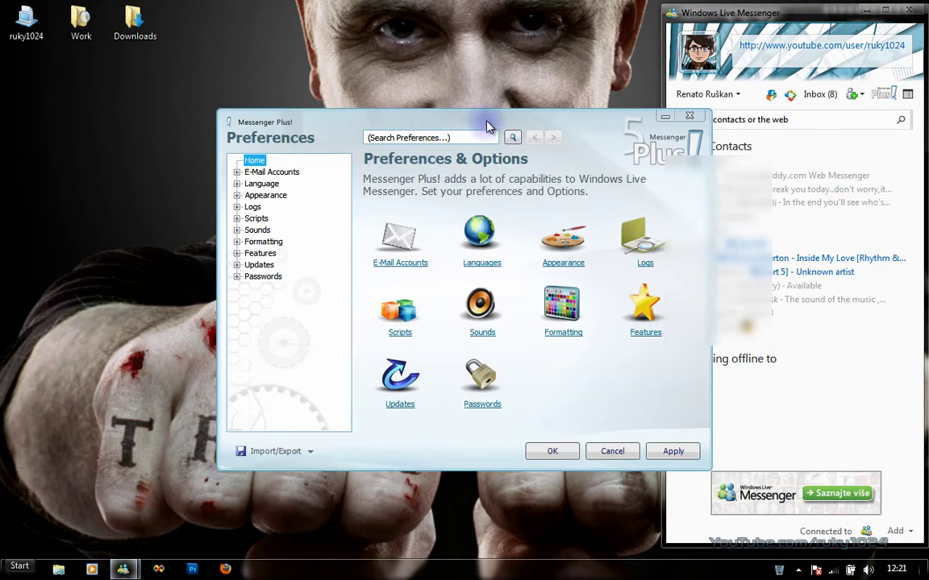
pyautogui.moveTo(476, 127); pyautogui.dragTo(419, 84)
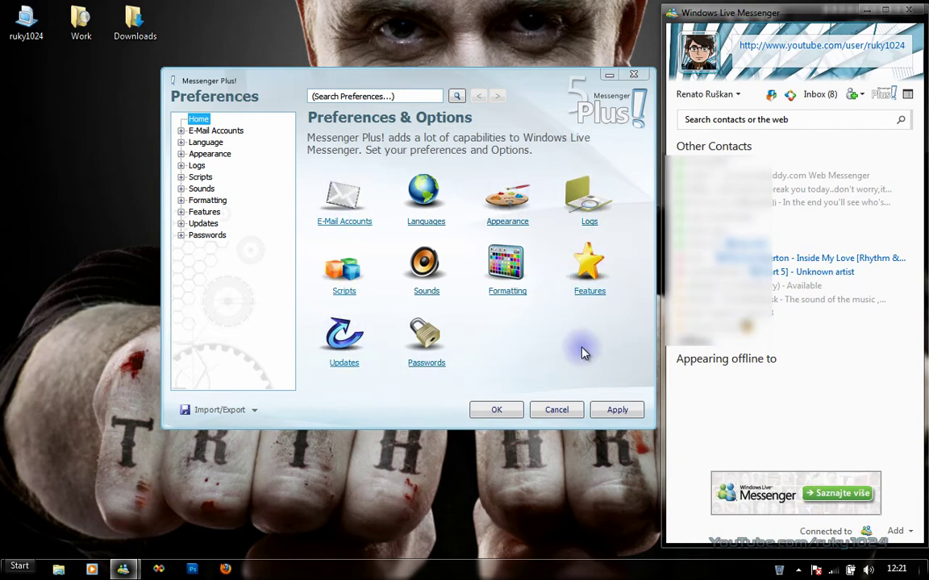
pyautogui.click(415, 208)
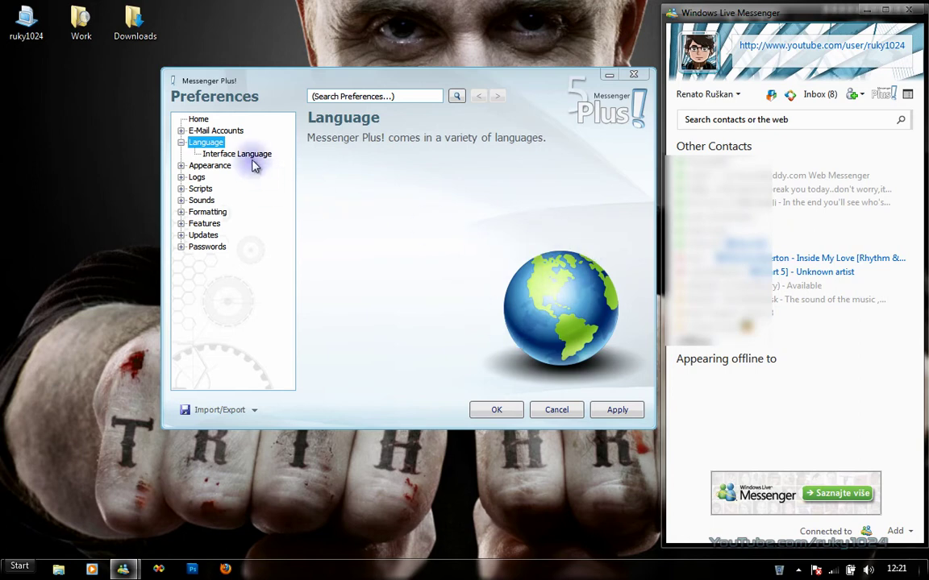
pyautogui.click(193, 120)
pyautogui.click(181, 142)
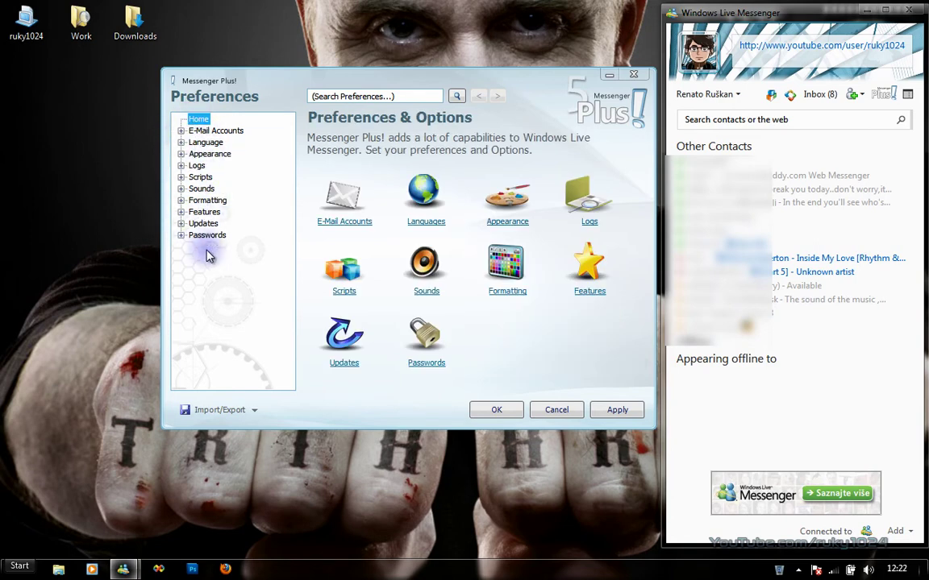
# View E-Mail Accounts, E-Mail Notifications, and the Language Interface Language choices.
pyautogui.click(185, 132)
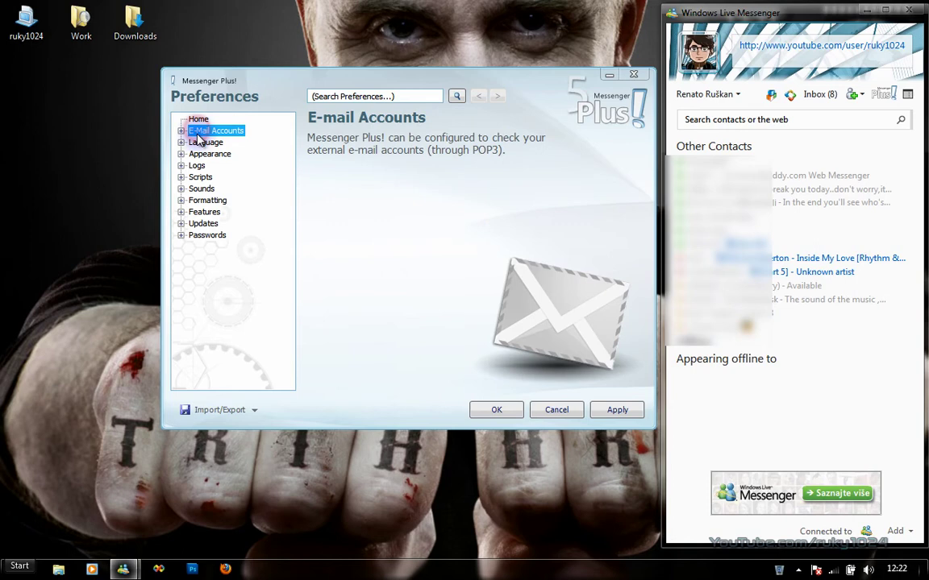
pyautogui.click(181, 131)
pyautogui.click(222, 142)
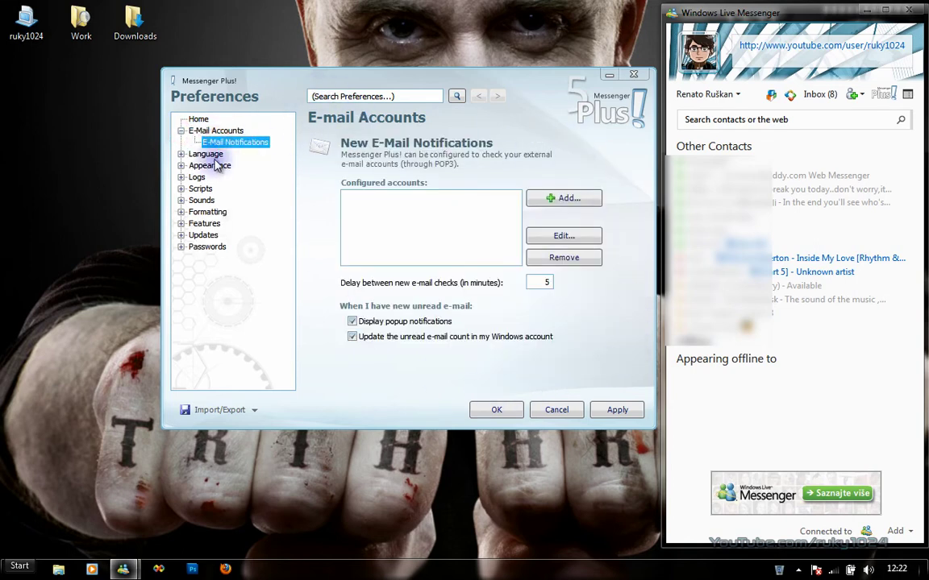
pyautogui.click(181, 154)
pyautogui.click(207, 154)
pyautogui.click(223, 165)
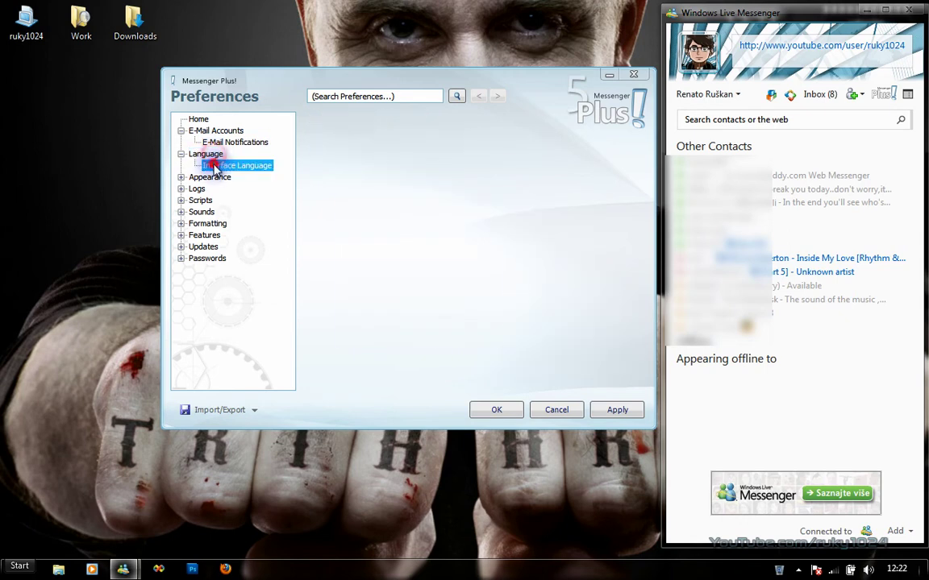
# Browse Appearance pages: Contact List, Chat Window, Transparency, Messenger, Desktop Contacts and Skins.
pyautogui.click(181, 177)
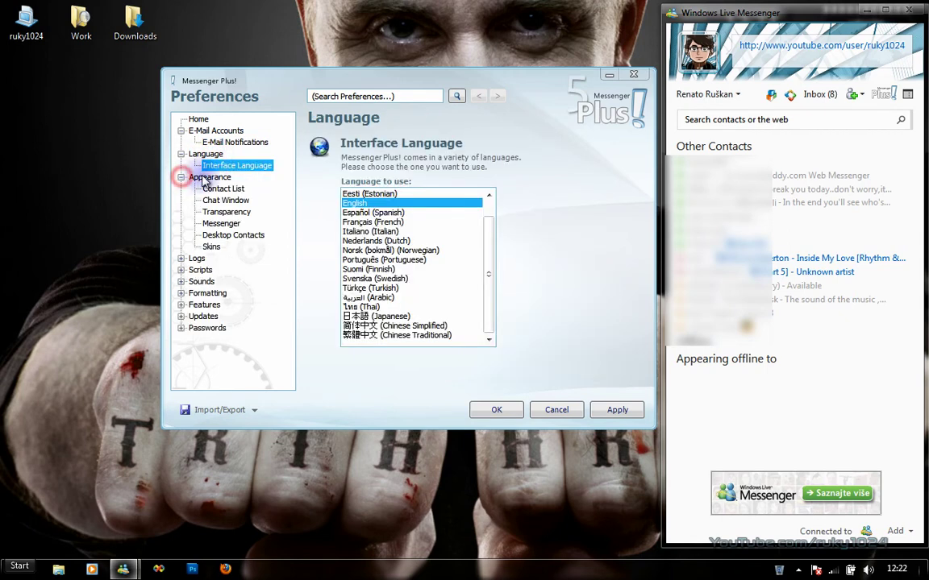
pyautogui.click(208, 177)
pyautogui.click(221, 189)
pyautogui.click(219, 201)
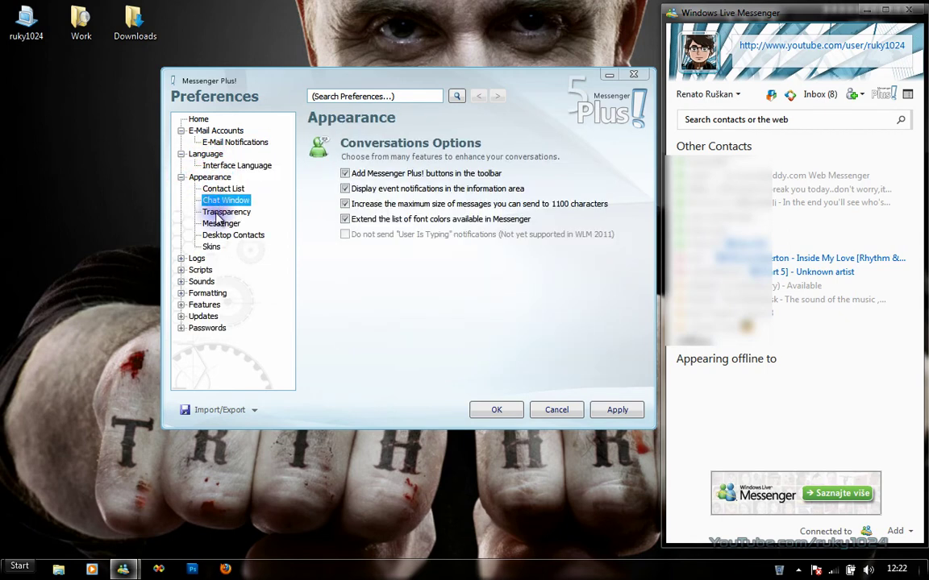
pyautogui.click(223, 212)
pyautogui.click(221, 223)
pyautogui.click(231, 234)
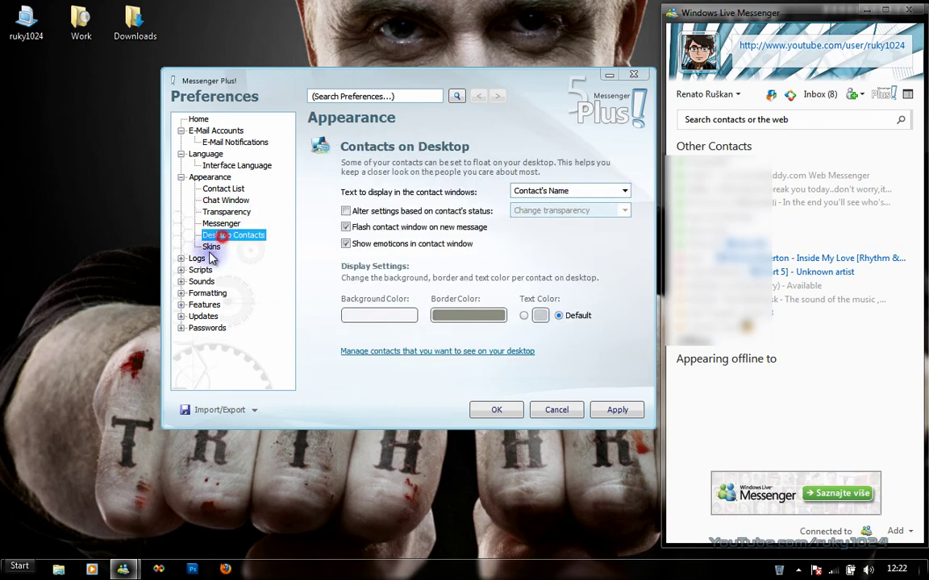
pyautogui.click(212, 247)
# Browse Logs pages, Plus! Scripts, and Sounds Options through Emotion Sounds.
pyautogui.click(181, 257)
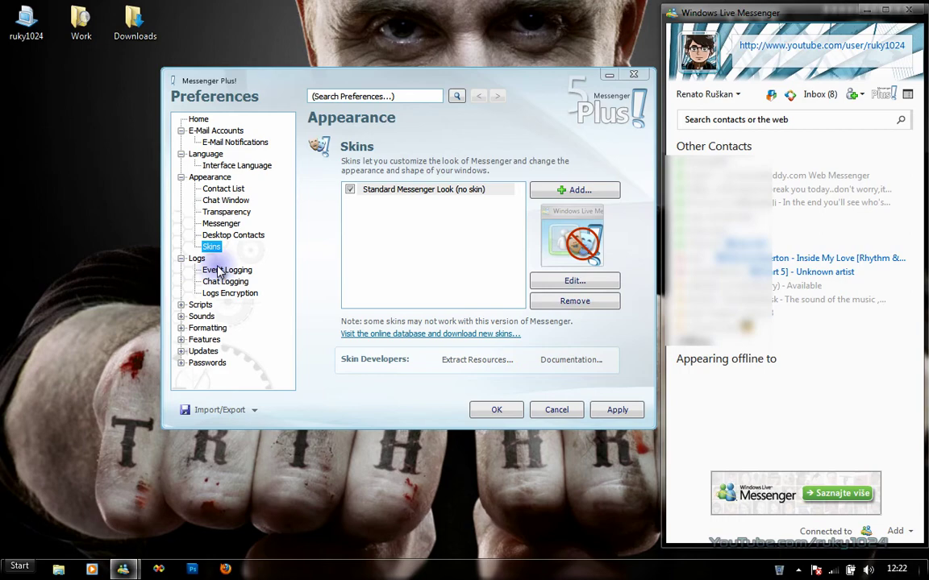
pyautogui.click(219, 271)
pyautogui.click(225, 282)
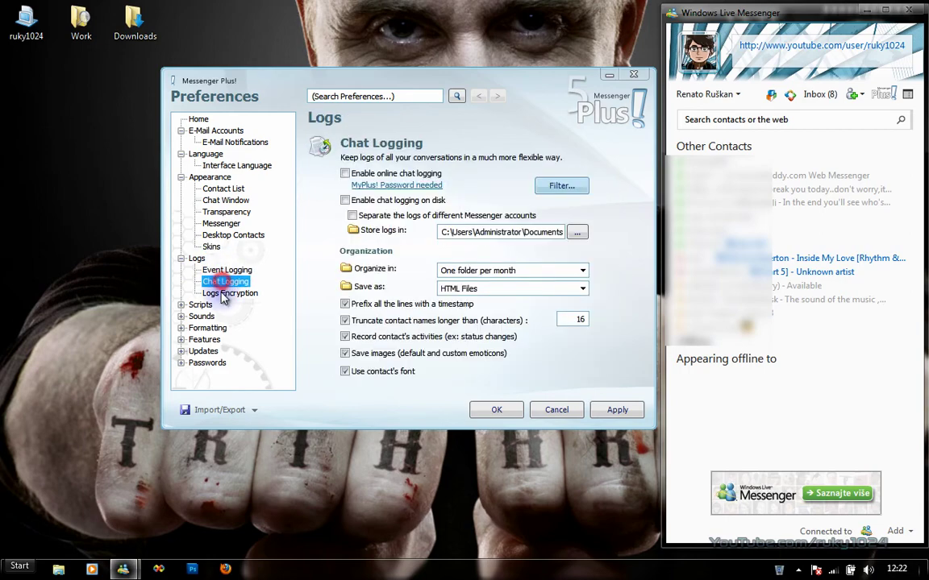
pyautogui.click(228, 293)
pyautogui.click(181, 315)
pyautogui.click(180, 305)
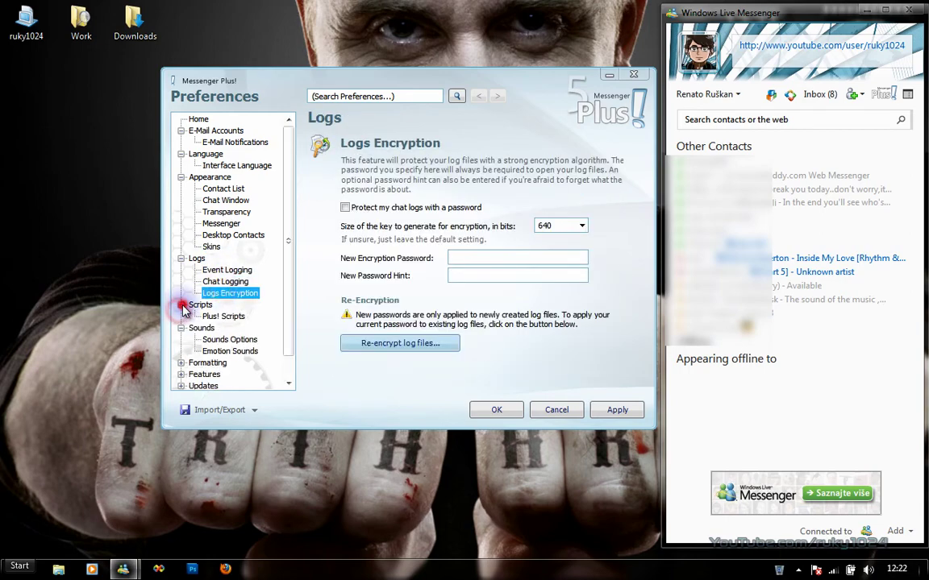
pyautogui.click(211, 316)
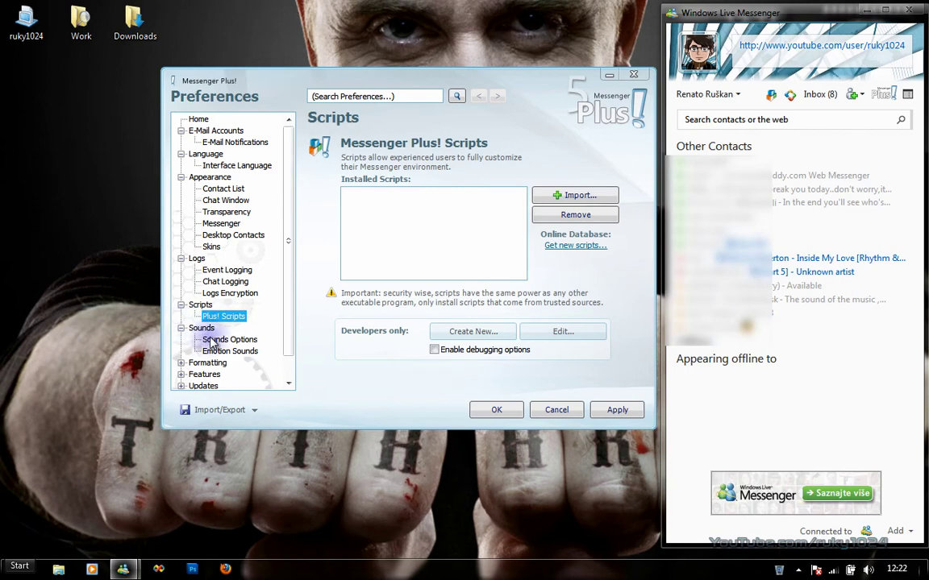
pyautogui.click(219, 339)
pyautogui.click(219, 351)
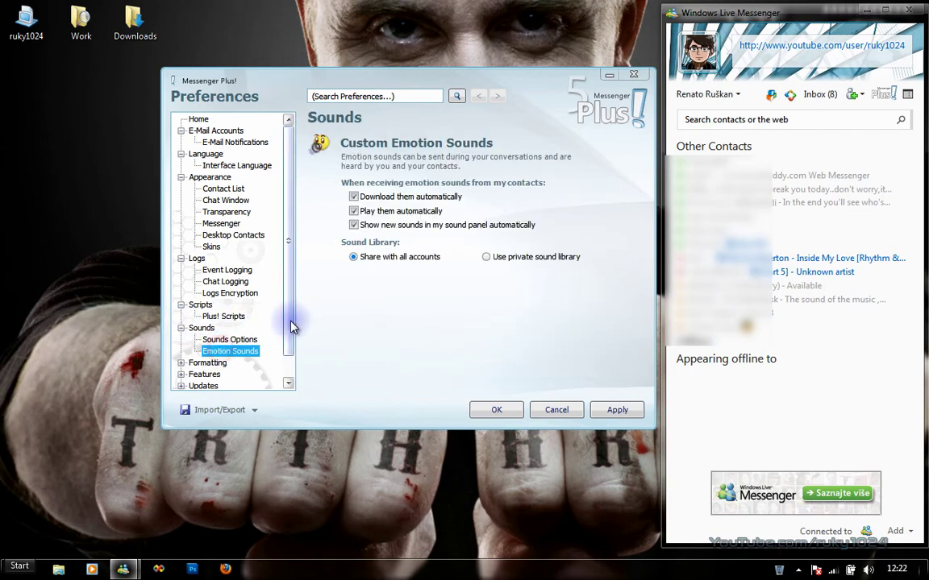
pyautogui.moveTo(291, 325); pyautogui.dragTo(288, 352)
# View the Formatting Options page, then expand Features and view Messenger Lock.
pyautogui.click(181, 339)
pyautogui.click(236, 351)
pyautogui.click(181, 351)
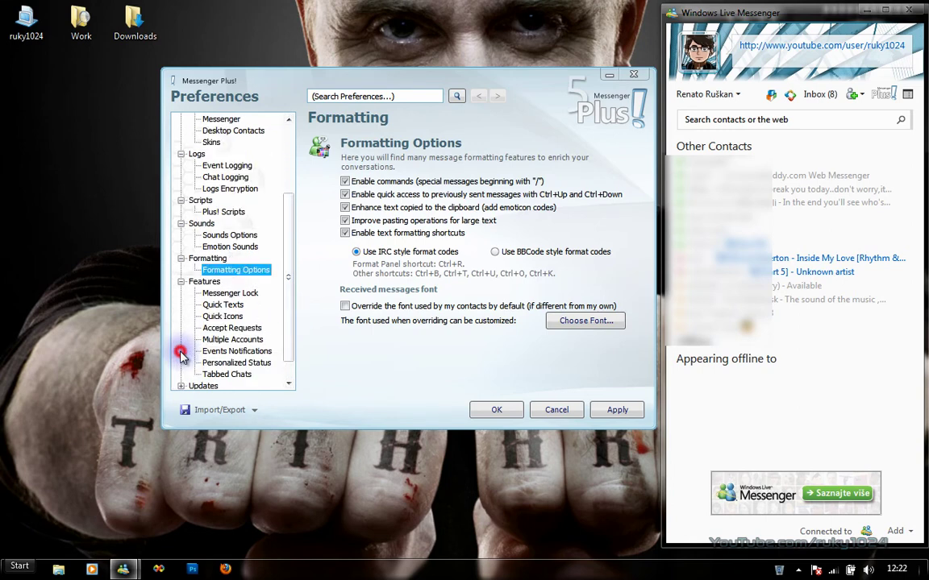
pyautogui.click(211, 293)
# Browse Features pages: Quick Texts, Accept Requests, Multiple Accounts, Events Notifications, Personalized Status, Tabbed Chats.
pyautogui.click(220, 304)
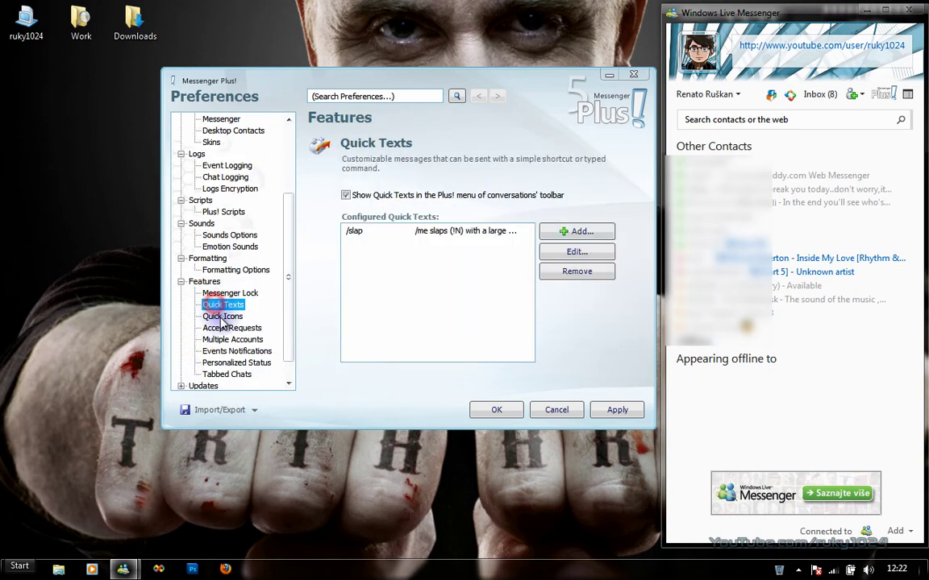
pyautogui.click(217, 316)
pyautogui.click(218, 328)
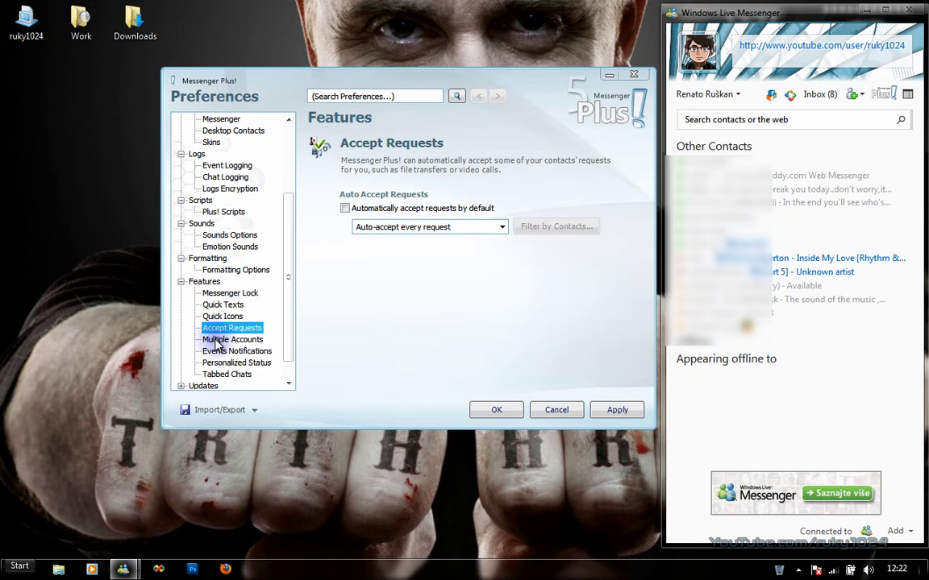
pyautogui.click(216, 339)
pyautogui.click(216, 352)
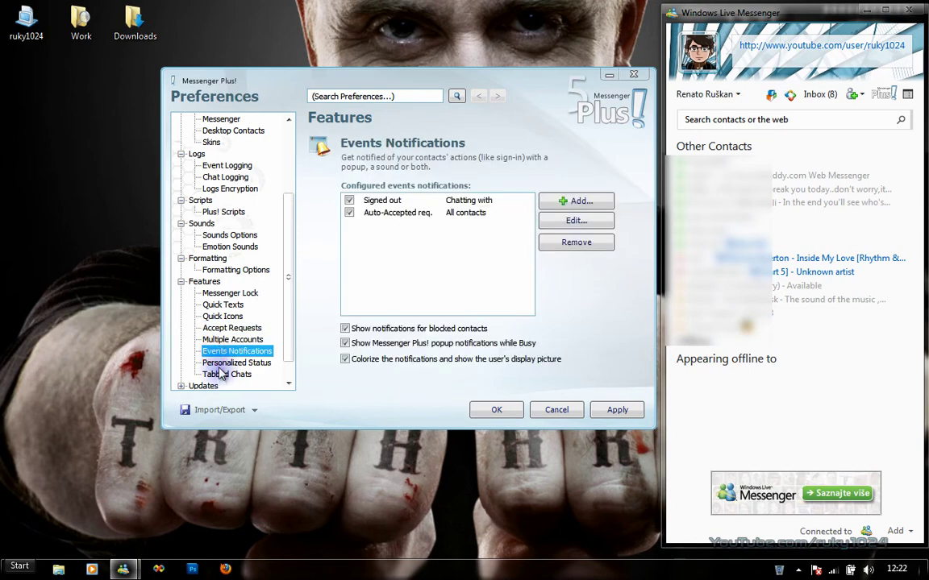
pyautogui.click(218, 362)
pyautogui.click(222, 377)
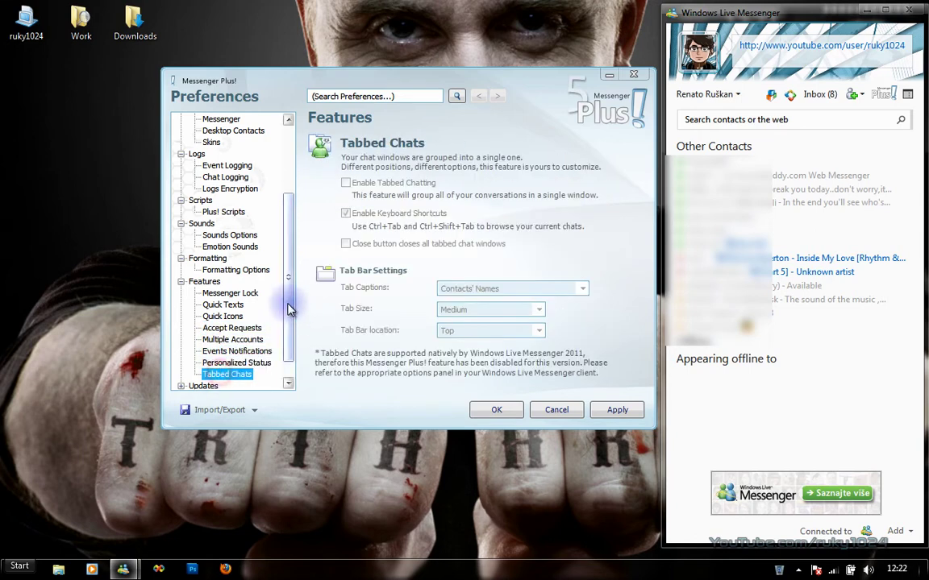
pyautogui.scroll(-1, 289, 306)
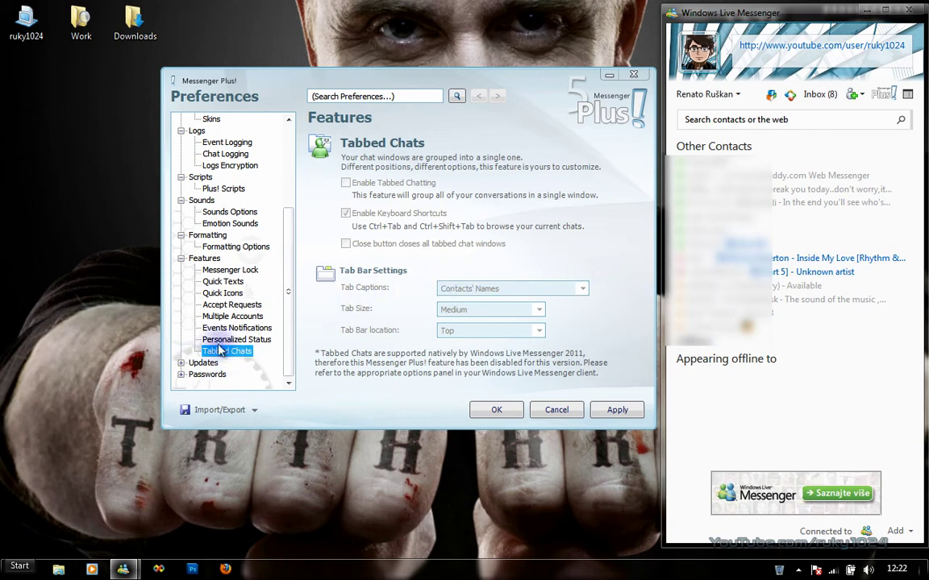
# View Update Notifications, password preferences, MyPlus! account and Unlock Messenger pages, then cancel Preferences.
pyautogui.click(183, 374)
pyautogui.click(185, 341)
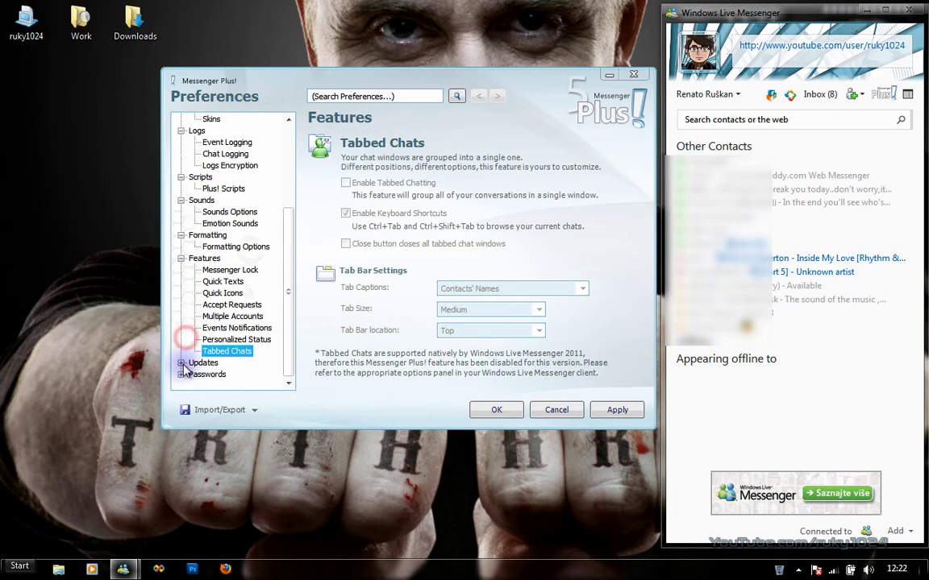
pyautogui.click(182, 363)
pyautogui.click(233, 374)
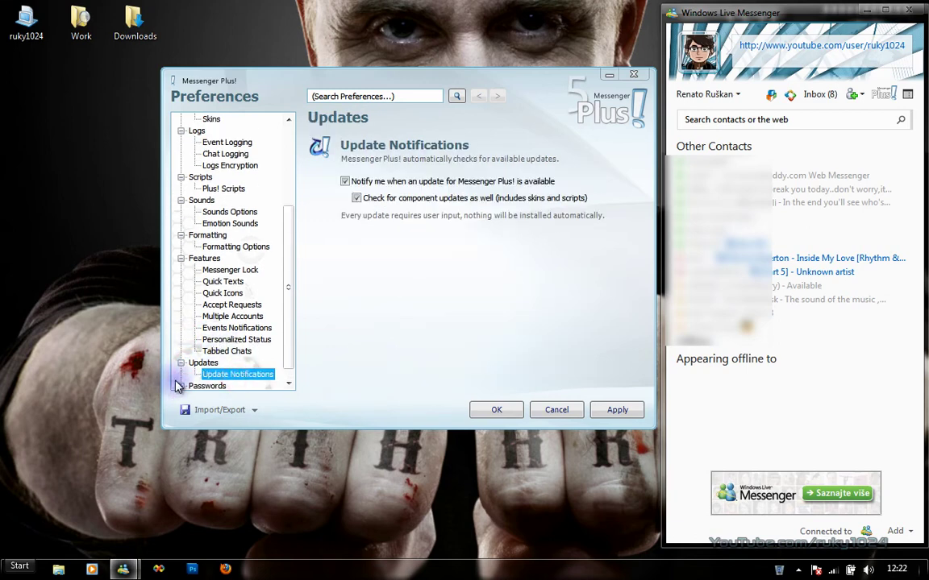
pyautogui.click(181, 386)
pyautogui.click(224, 353)
pyautogui.click(216, 363)
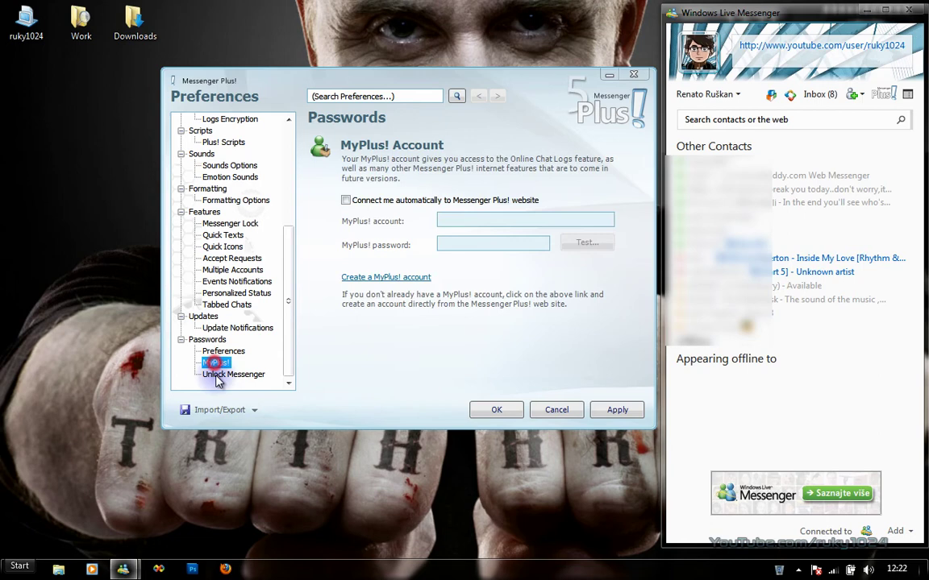
pyautogui.click(219, 374)
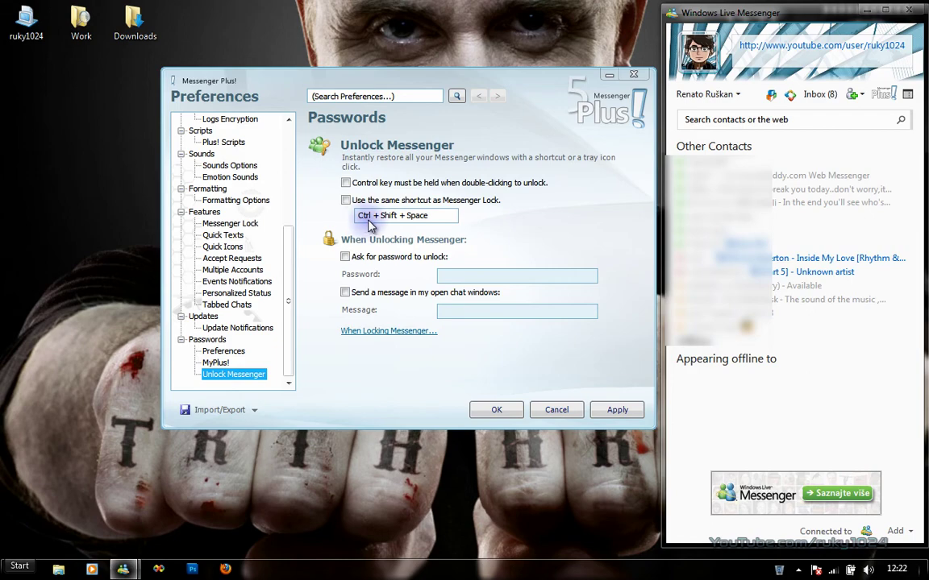
pyautogui.click(557, 411)
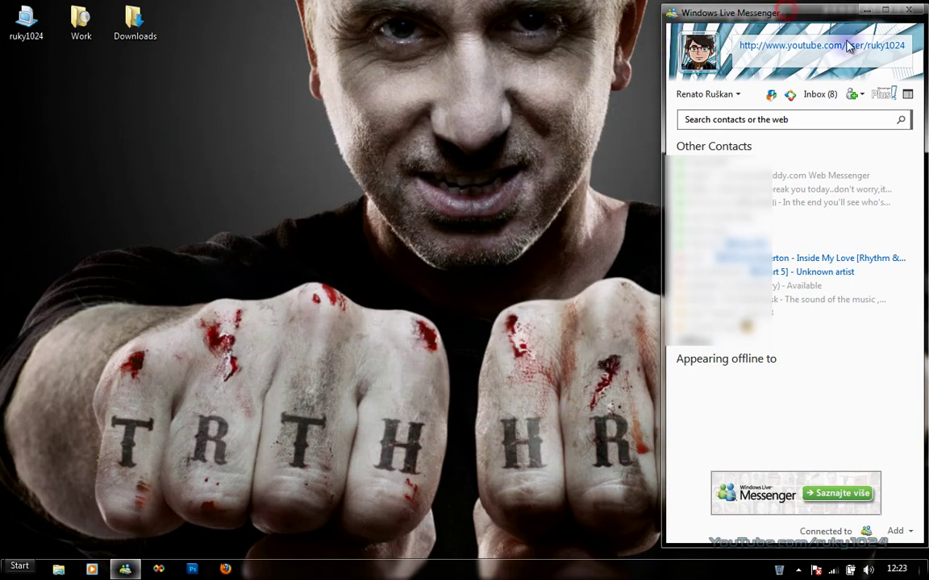
pyautogui.click(882, 94)
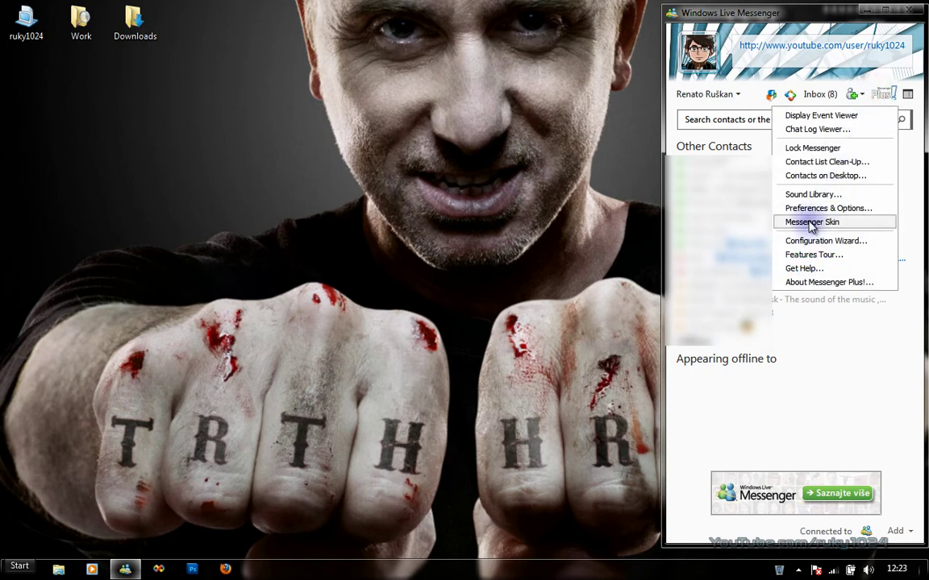
pyautogui.moveTo(806, 222)
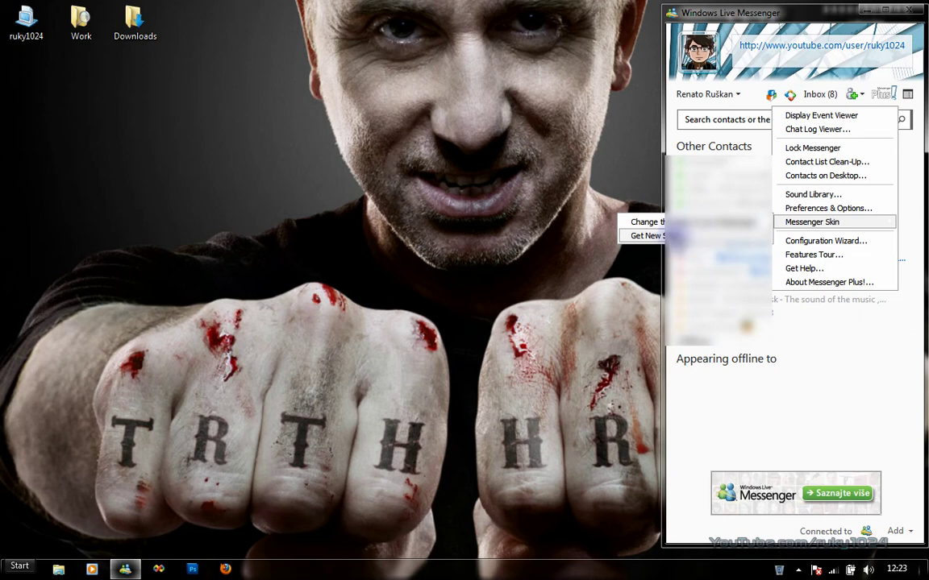
pyautogui.click(826, 241)
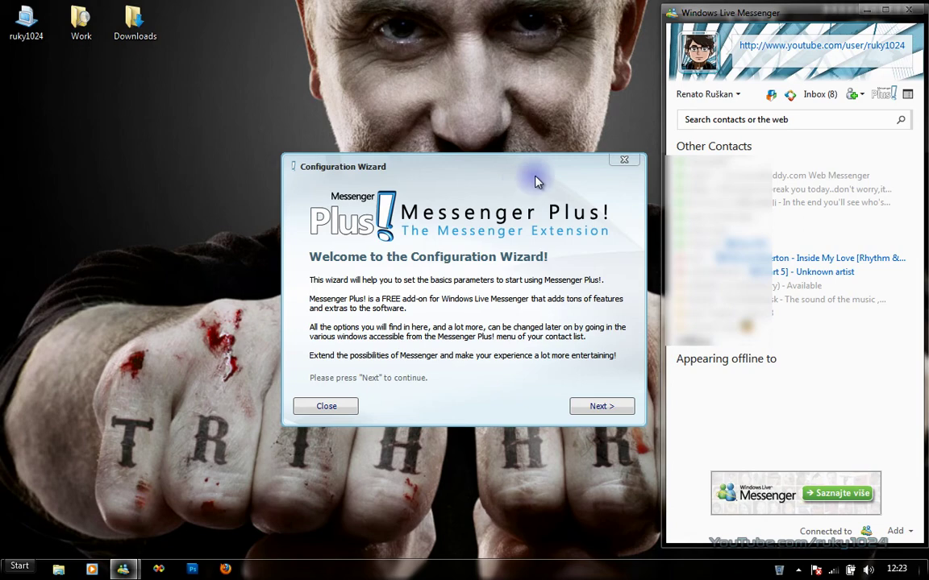
pyautogui.click(627, 164)
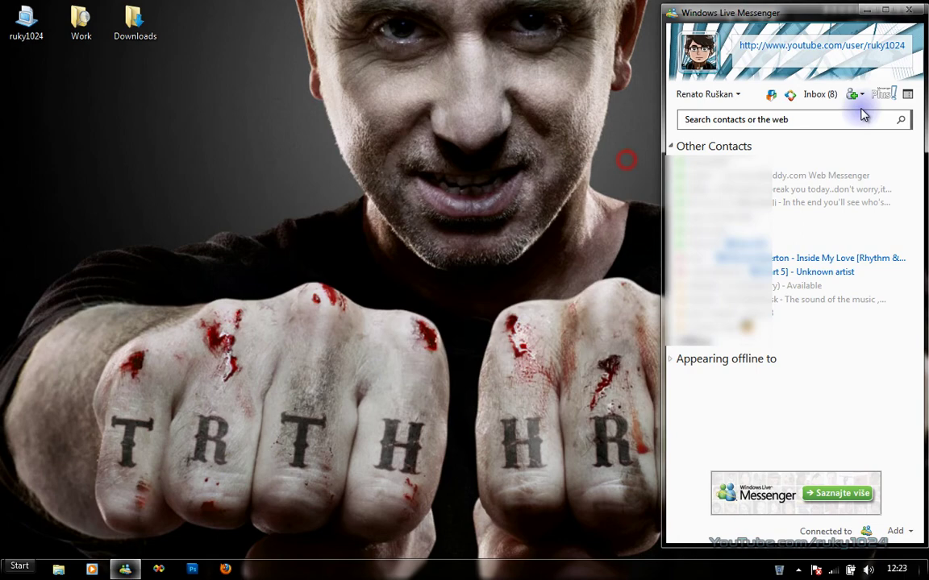
pyautogui.click(883, 94)
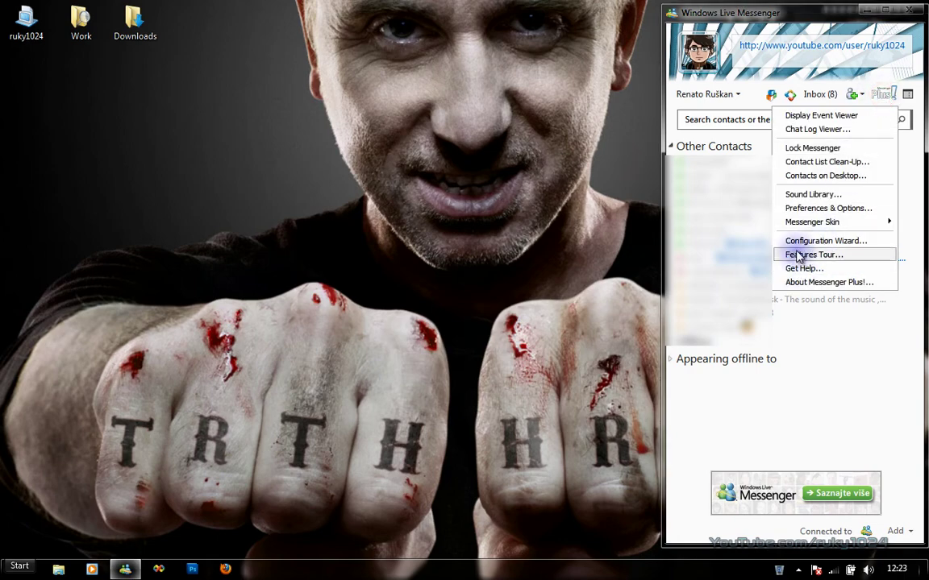
pyautogui.click(798, 255)
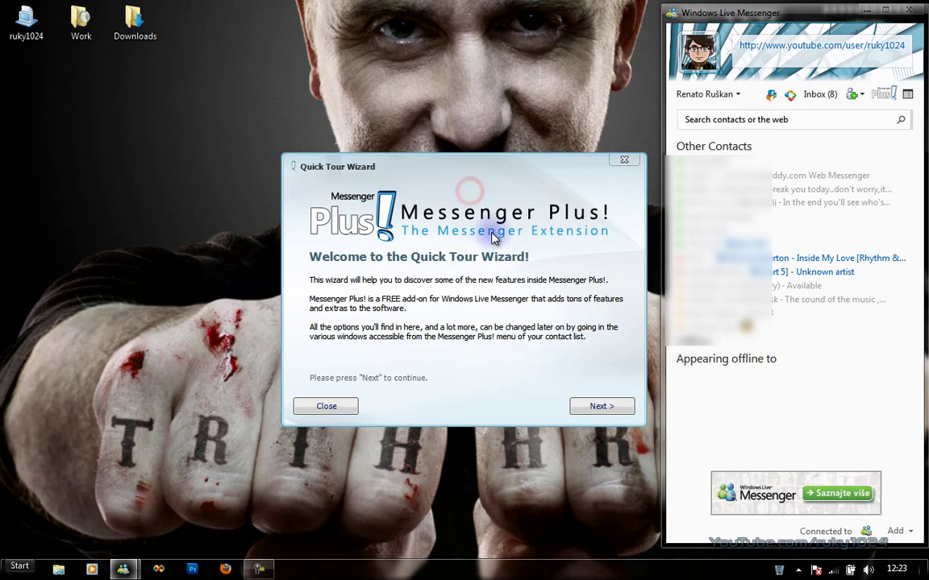
pyautogui.click(601, 406)
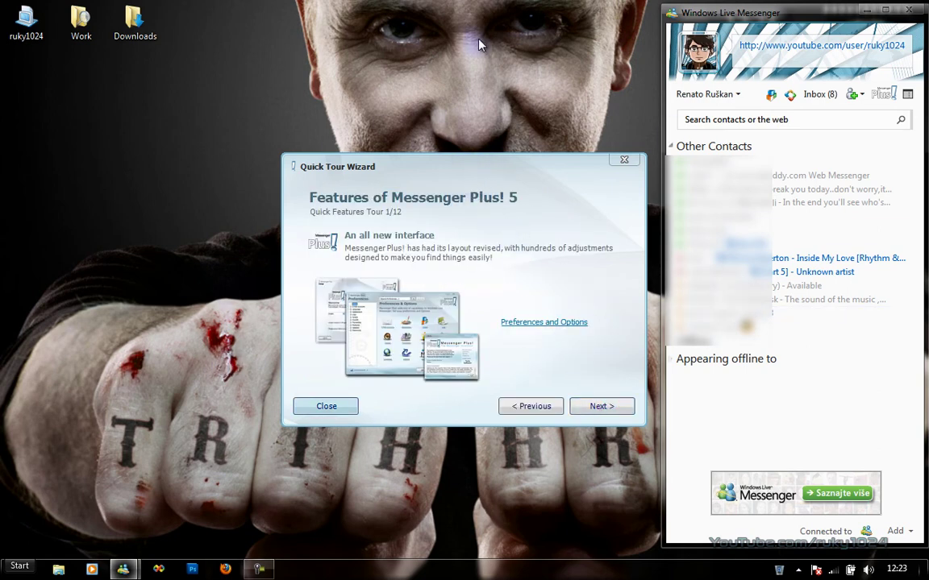
pyautogui.click(593, 405)
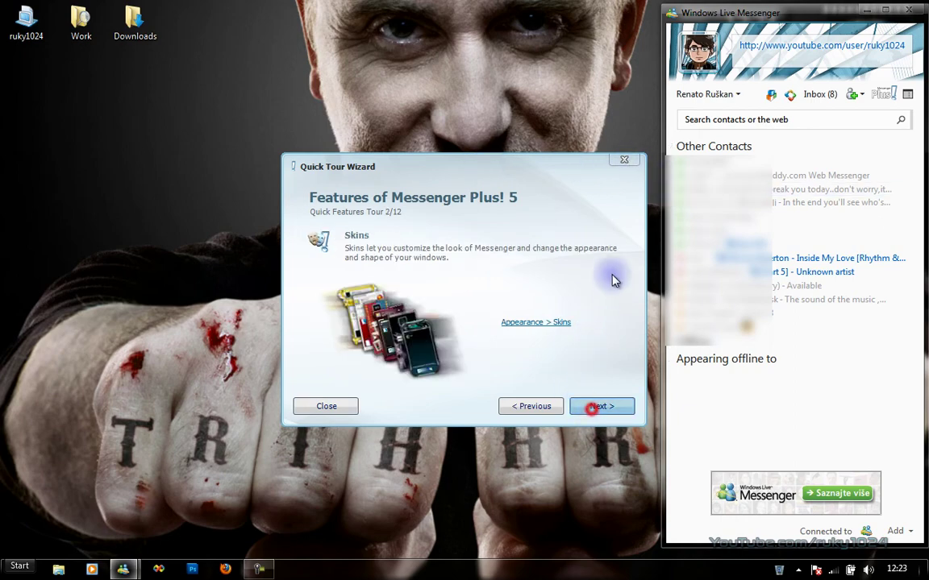
pyautogui.click(623, 163)
pyautogui.click(883, 94)
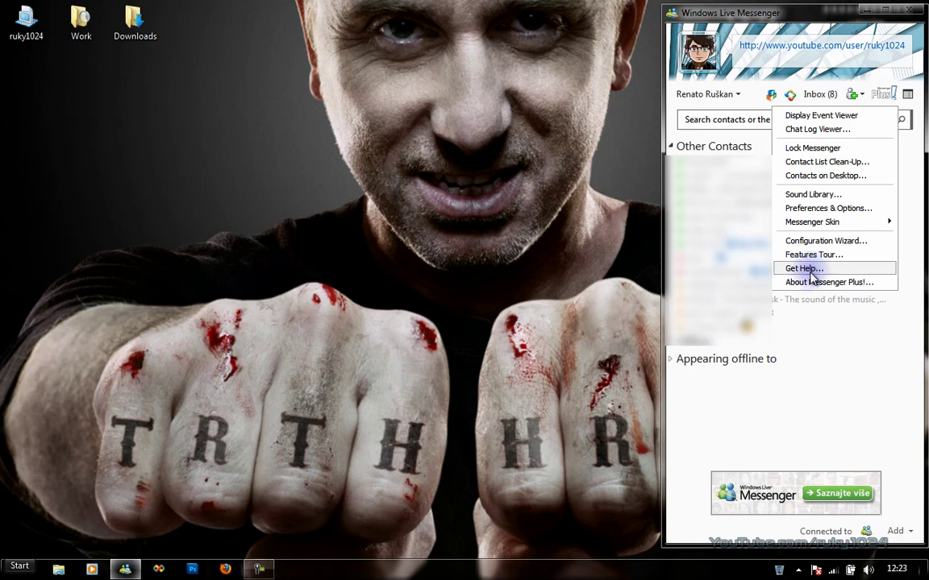
pyautogui.click(814, 282)
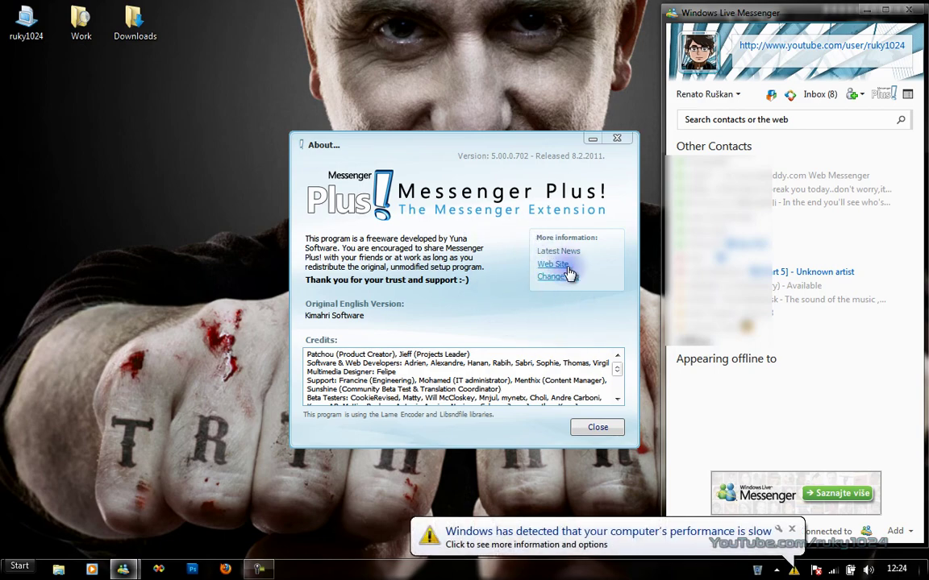
pyautogui.click(598, 428)
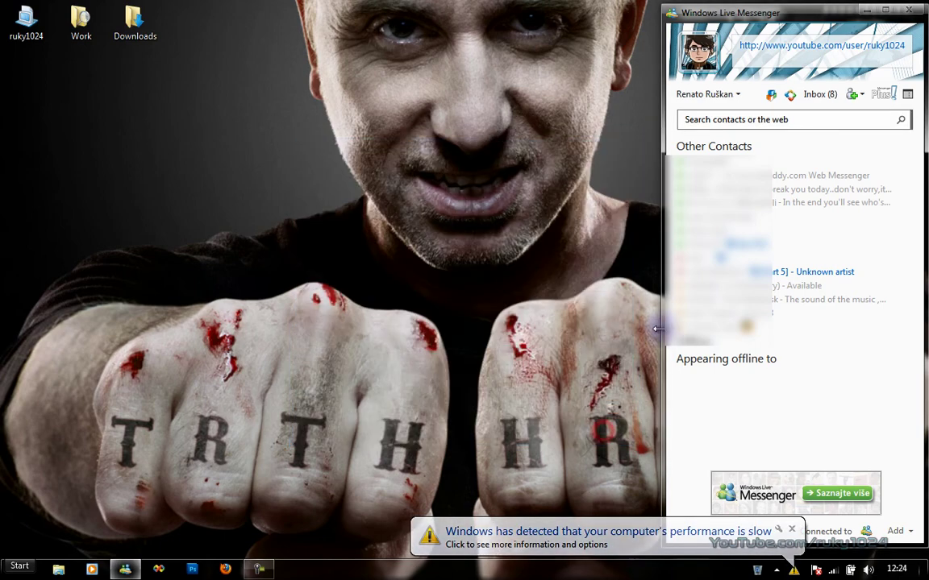
pyautogui.click(735, 95)
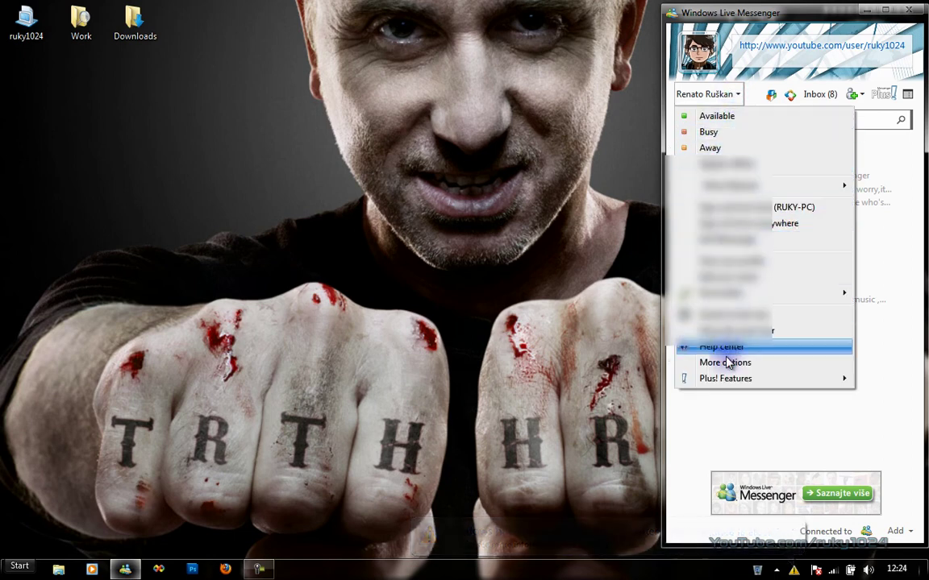
pyautogui.moveTo(723, 381)
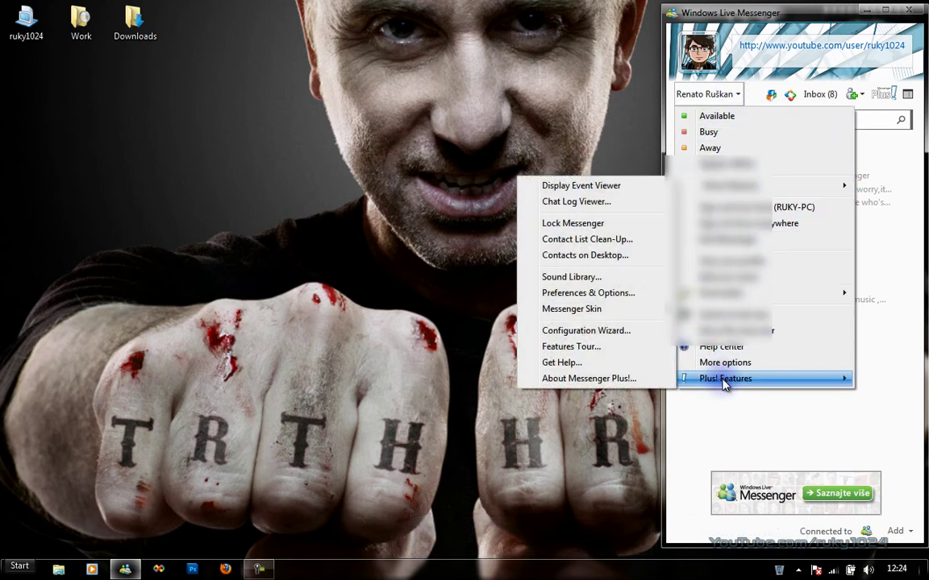
pyautogui.click(767, 73)
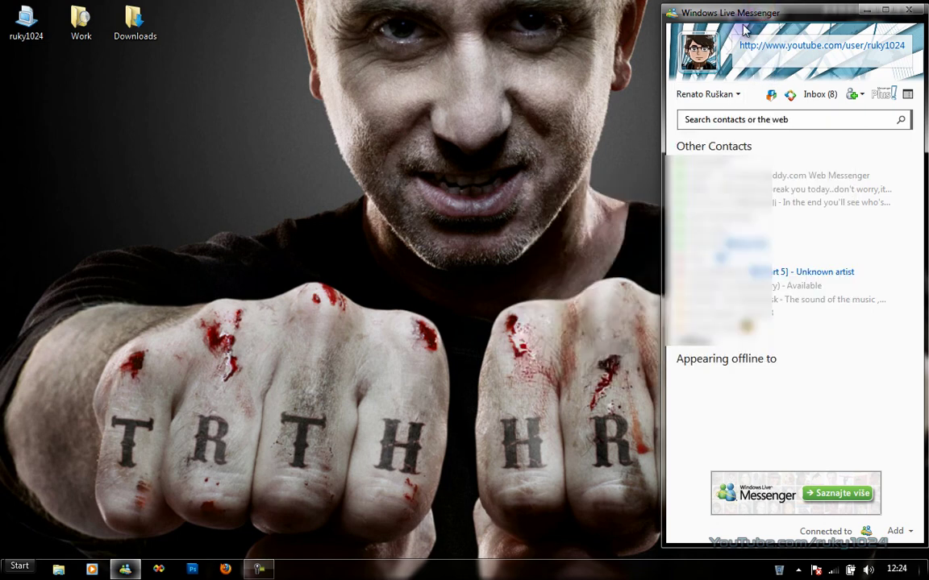
pyautogui.press('alt')
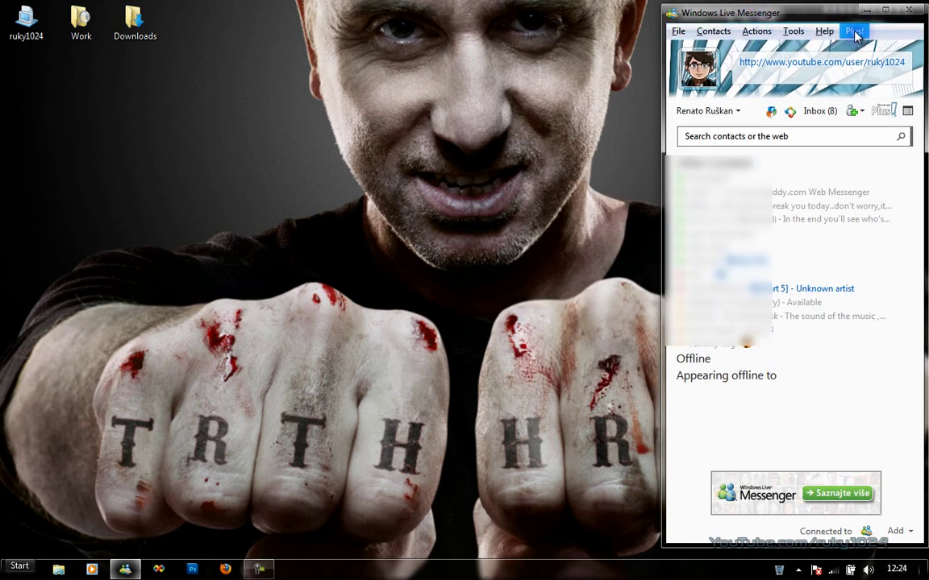
pyautogui.click(854, 31)
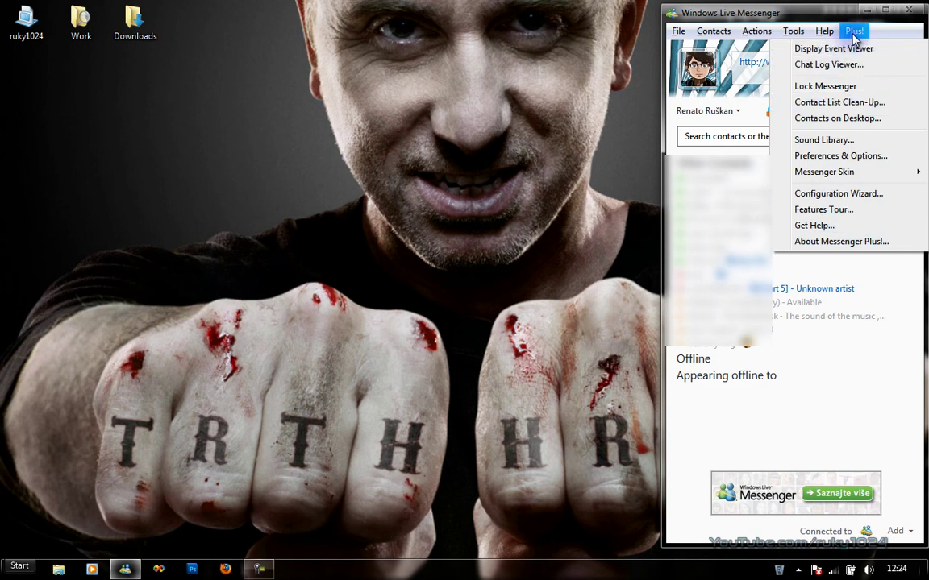
pyautogui.click(815, 16)
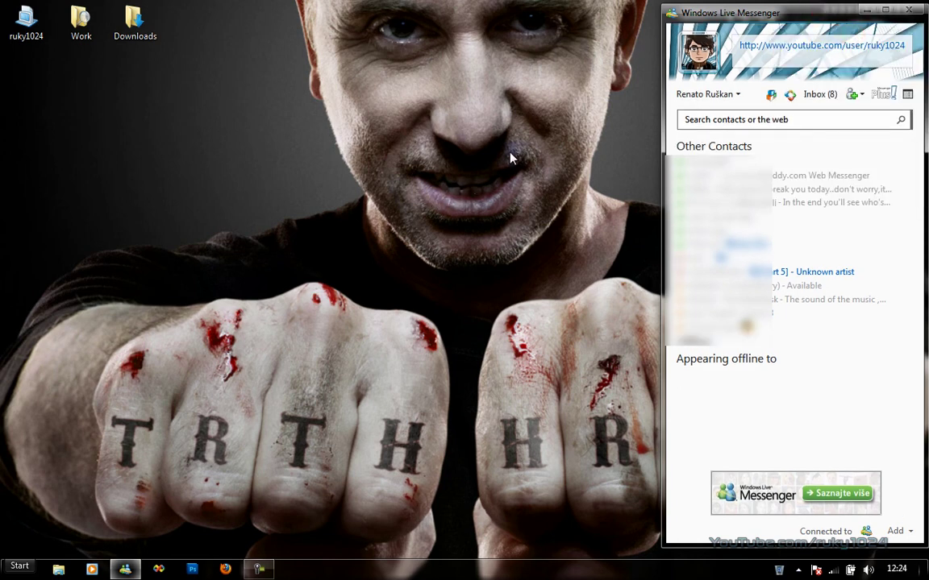